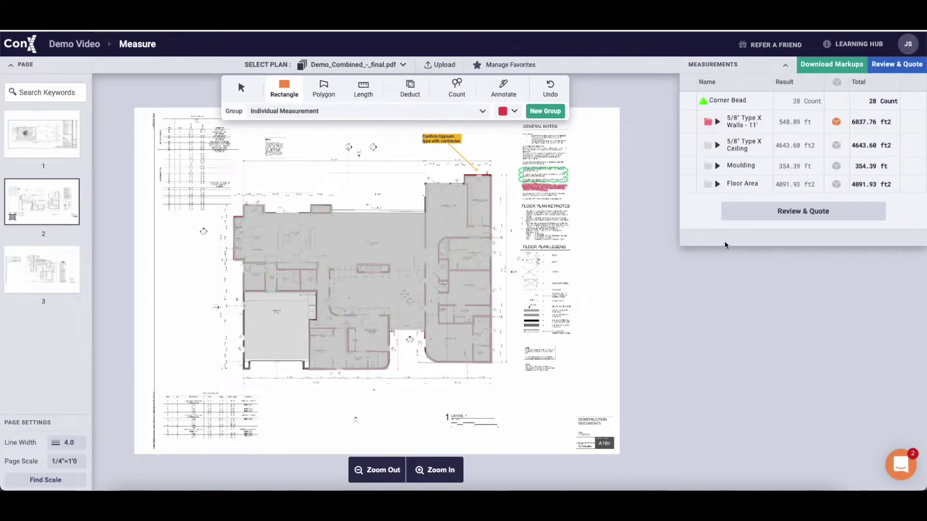
# - Clone page 2 without its measurements and open the cloned page
pyautogui.moveTo(80, 221)
pyautogui.click(72, 215)
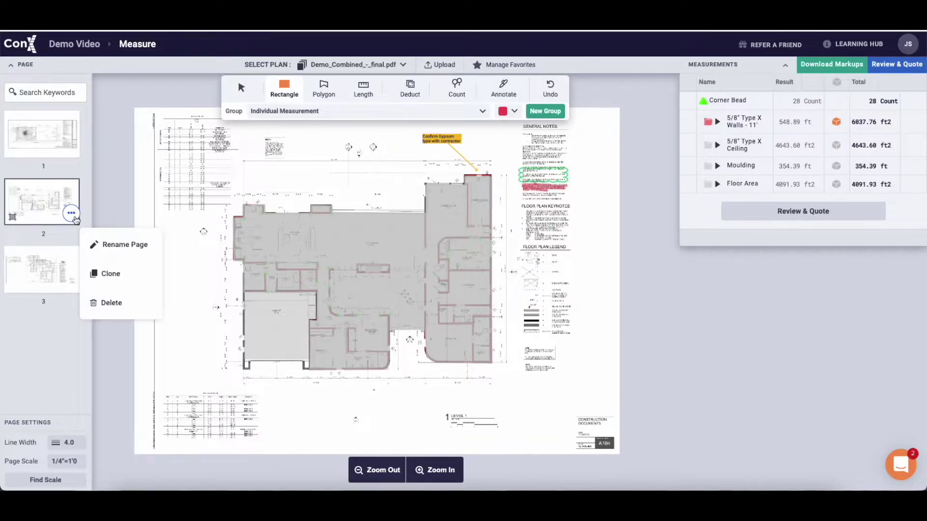
pyautogui.click(106, 274)
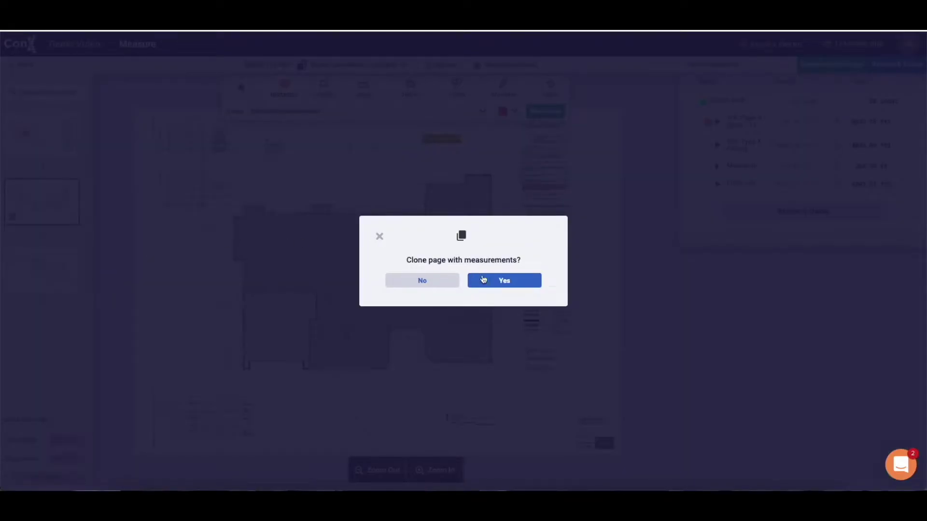
pyautogui.click(429, 280)
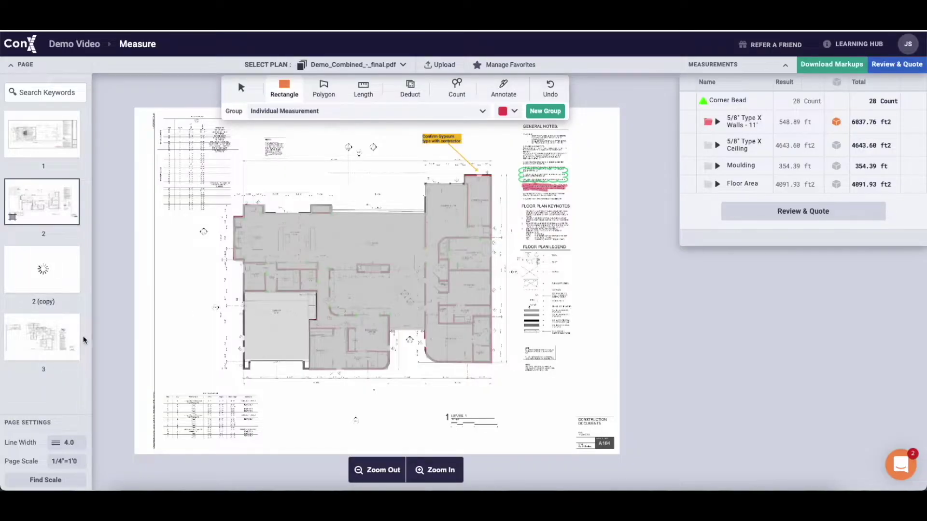
pyautogui.click(42, 269)
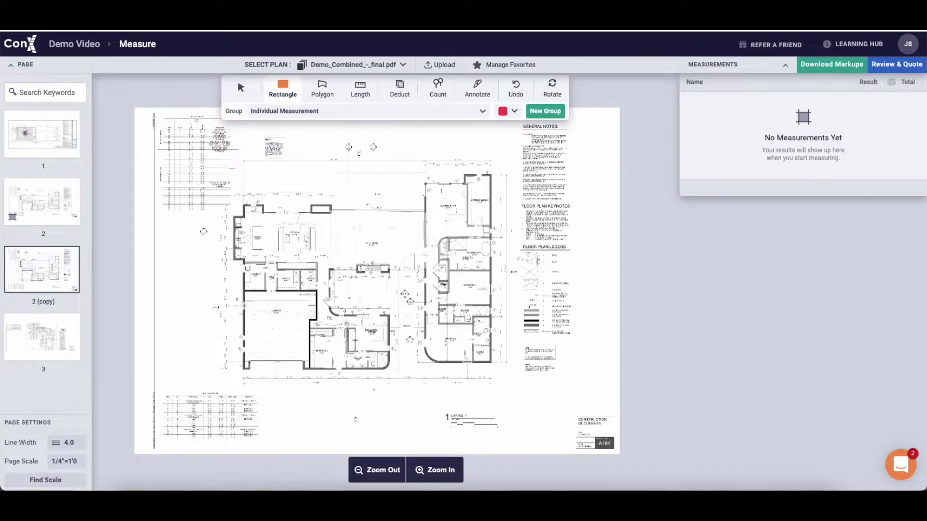
# - Rename the cloned copy of page 2
pyautogui.click(71, 280)
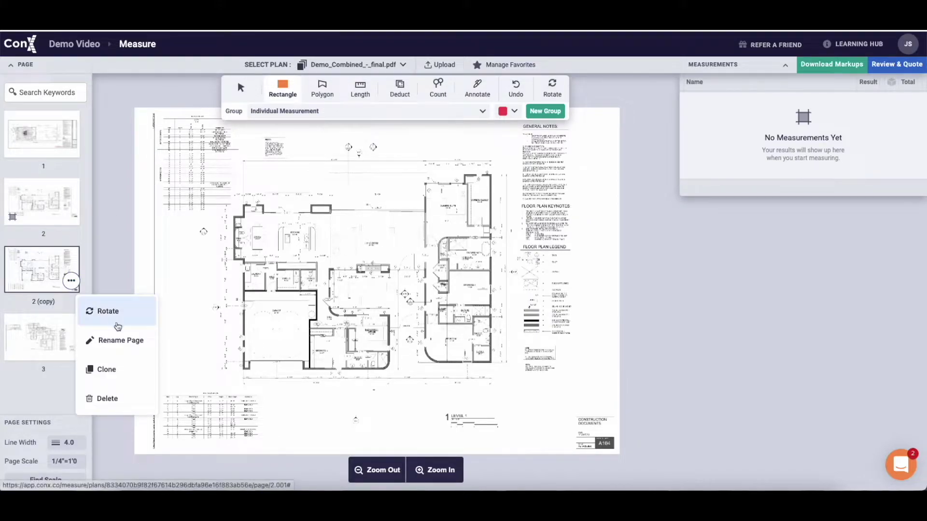
pyautogui.click(120, 340)
pyautogui.click(412, 263)
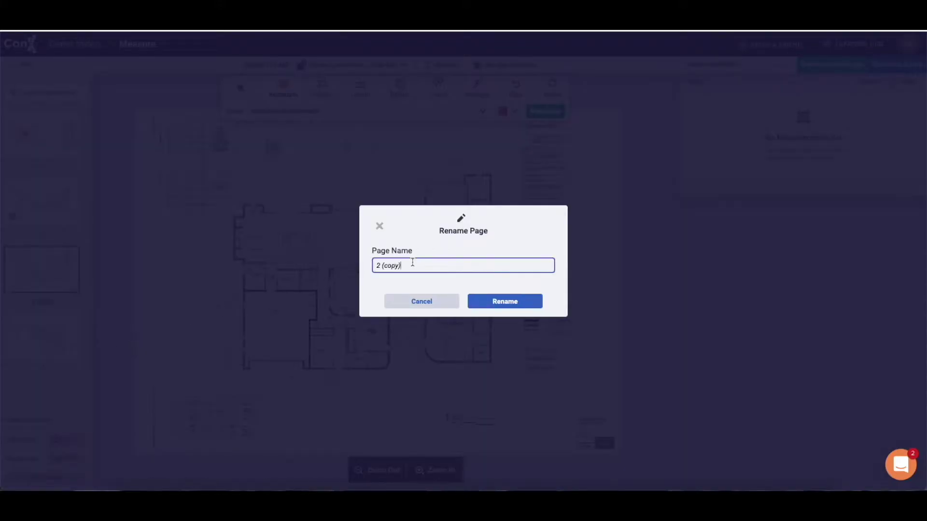
pyautogui.hotkey('ctrl', 'a')
pyautogui.write('D')
pyautogui.click(526, 308)
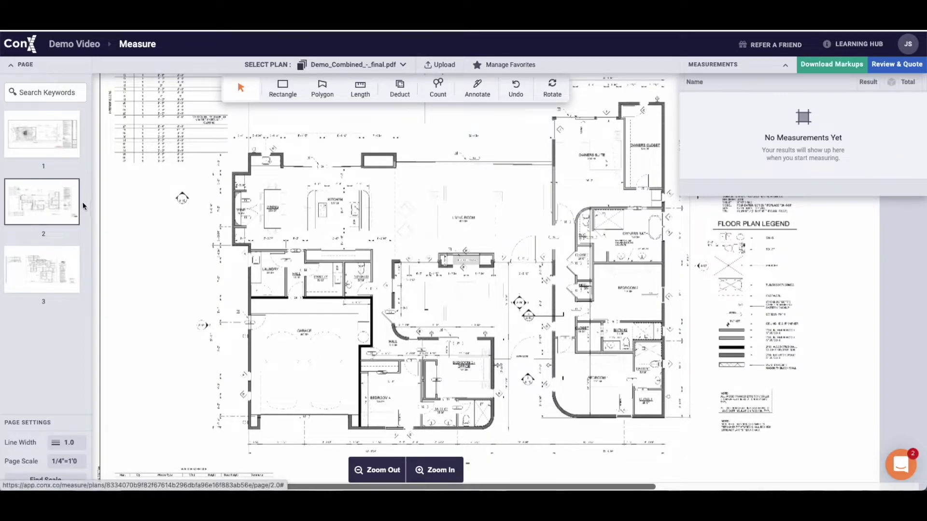
# - Set the line width for page 2 to 1
pyautogui.click(71, 213)
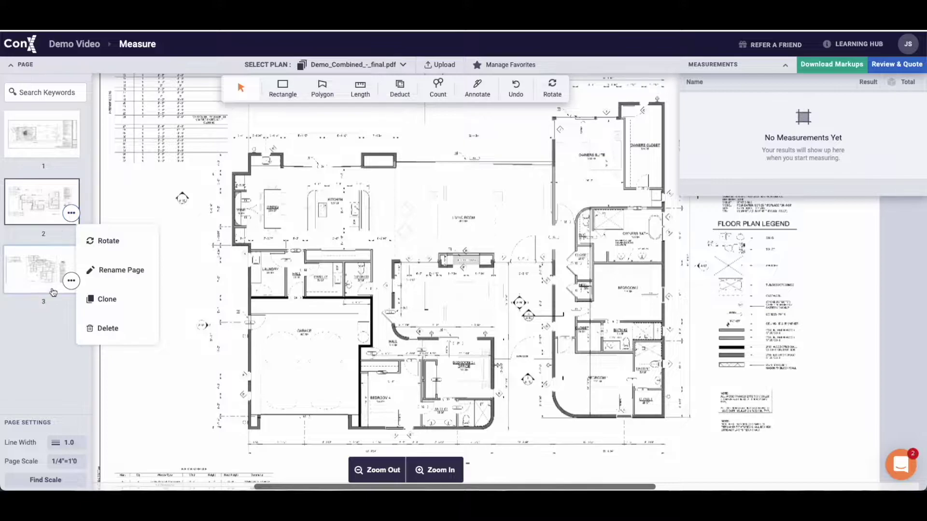
pyautogui.click(49, 346)
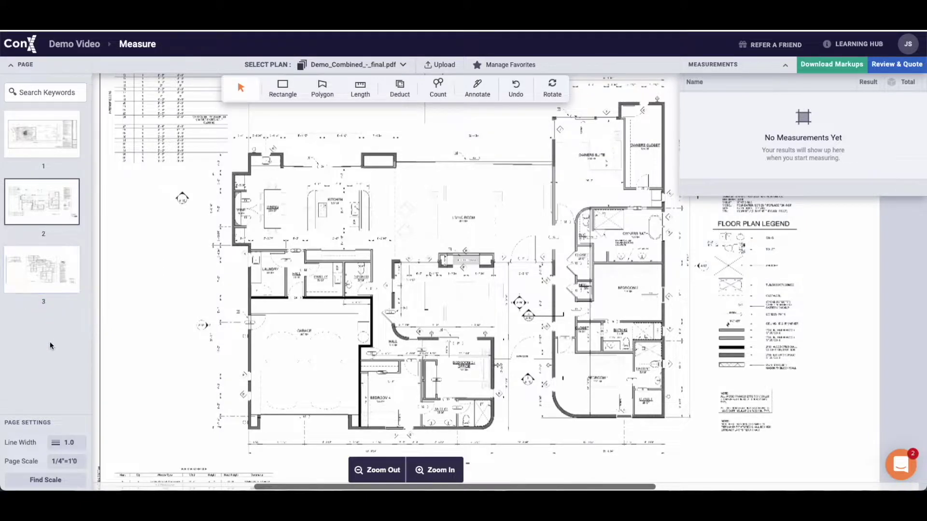
pyautogui.click(76, 448)
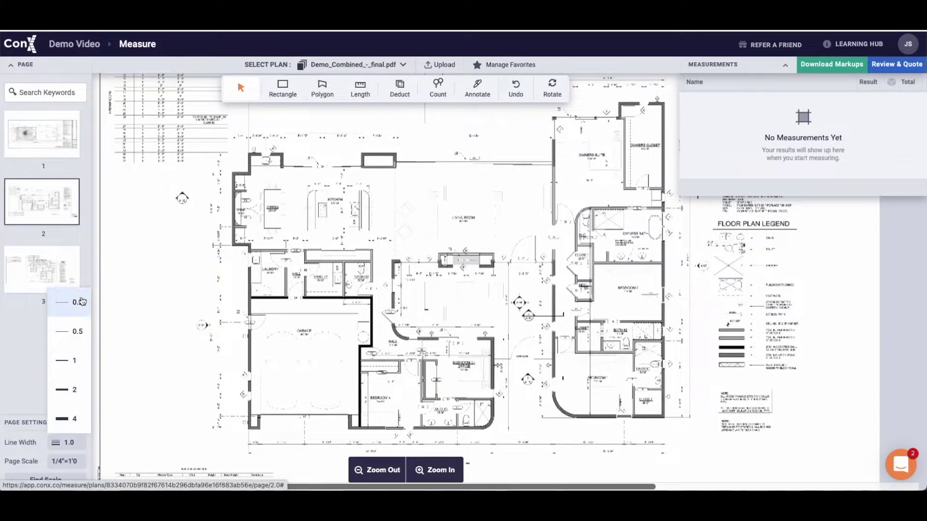
pyautogui.click(77, 357)
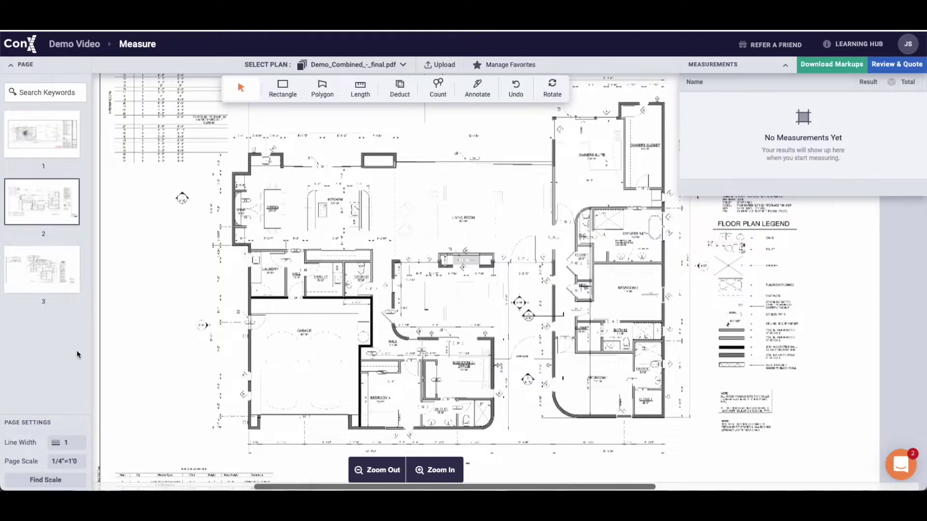
# - Examine the scale note under the Level 1 title on the plan and compare it with the available page scale options
pyautogui.scroll(-10, 428, 348)
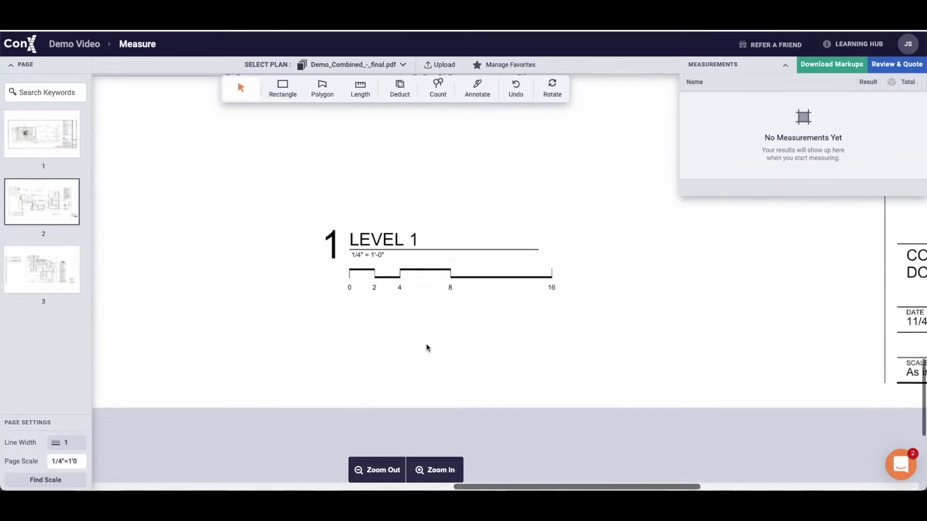
pyautogui.scroll(1, 426, 344)
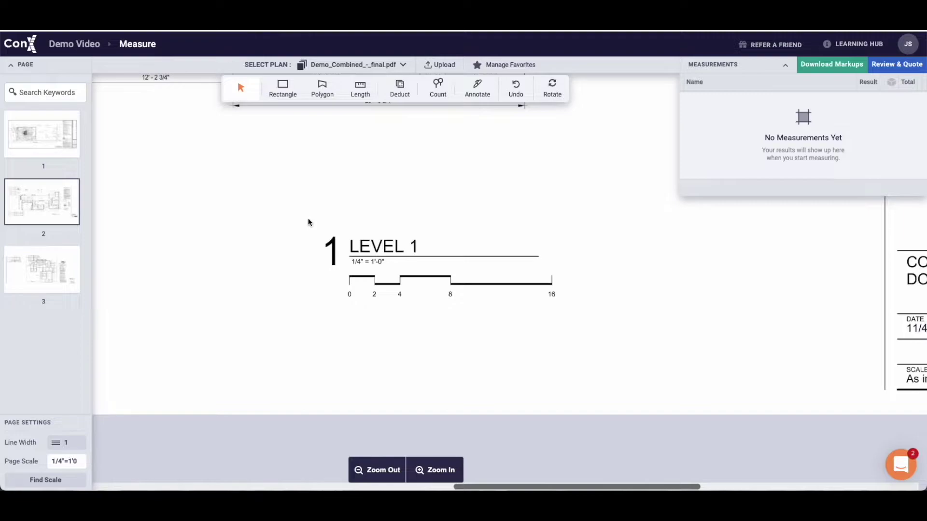
pyautogui.moveTo(308, 220); pyautogui.dragTo(438, 278)
pyautogui.click(68, 461)
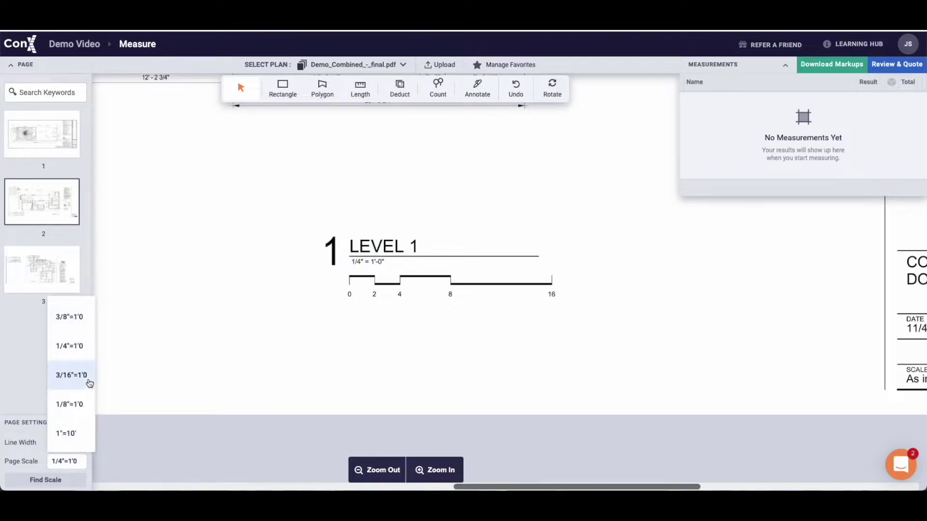
pyautogui.click(176, 372)
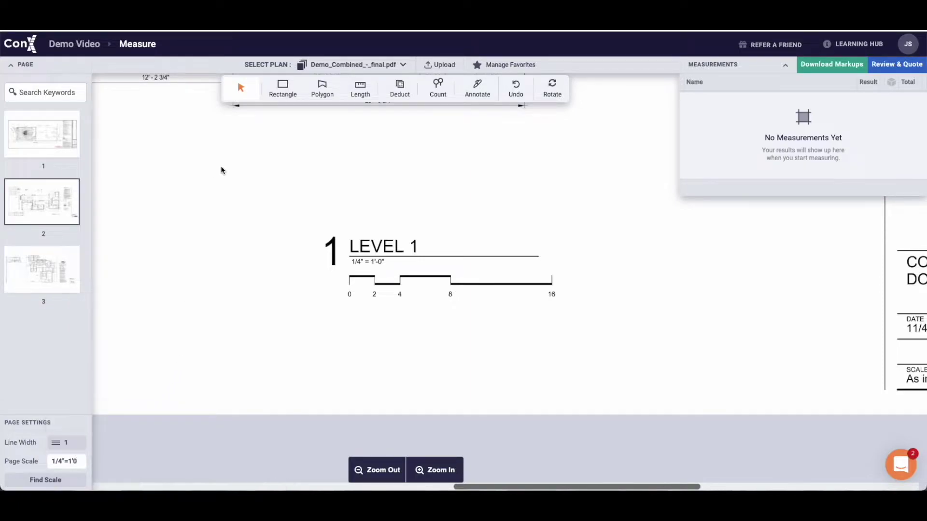
# - Check the page scale by measuring the Level 1 scale bar from 0 to 16, and delete that test measurement
pyautogui.click(360, 89)
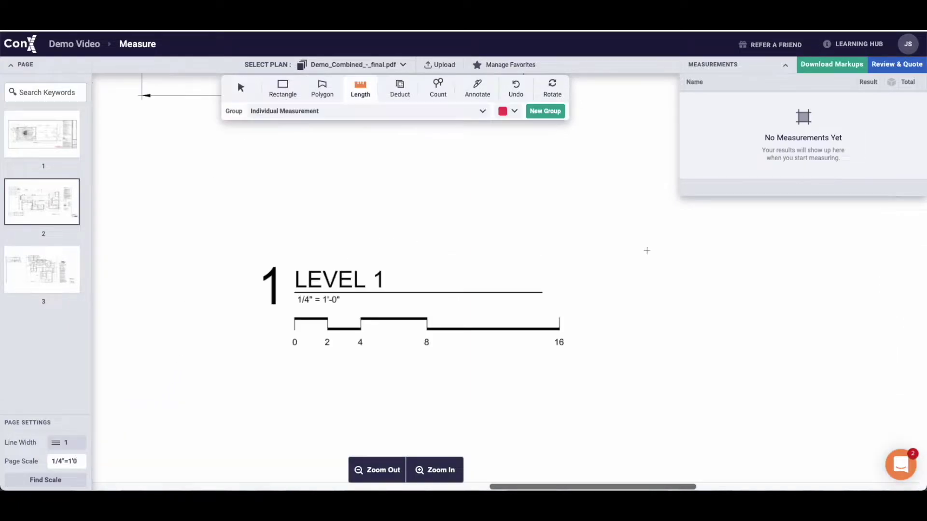
pyautogui.click(294, 330)
pyautogui.doubleClick(559, 331)
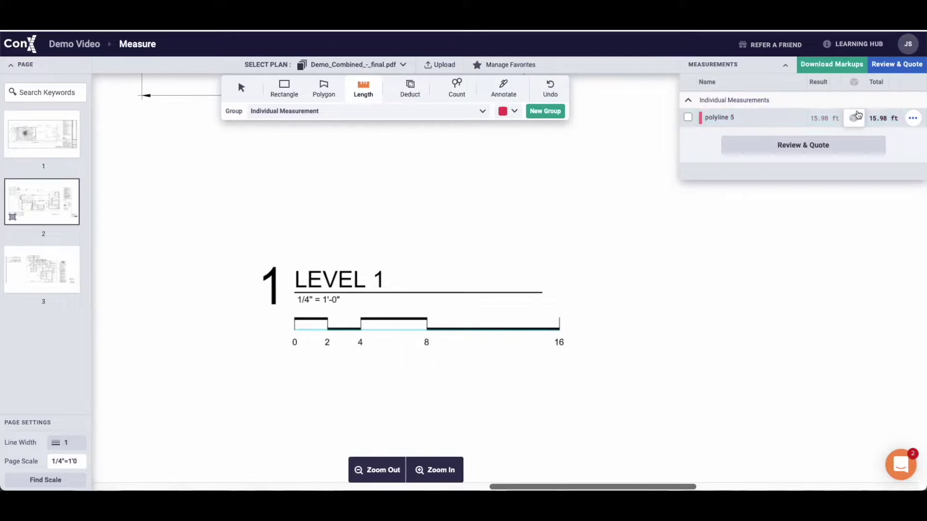
pyautogui.click(688, 121)
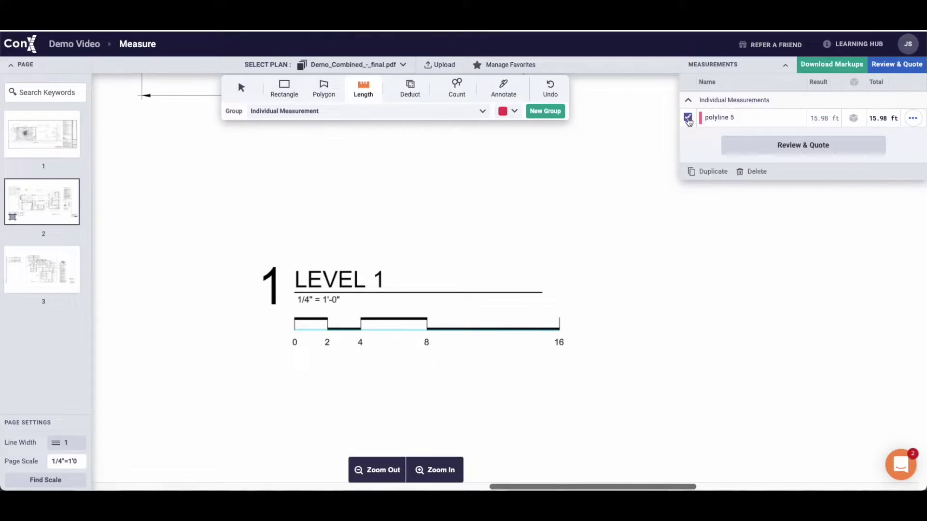
pyautogui.click(747, 173)
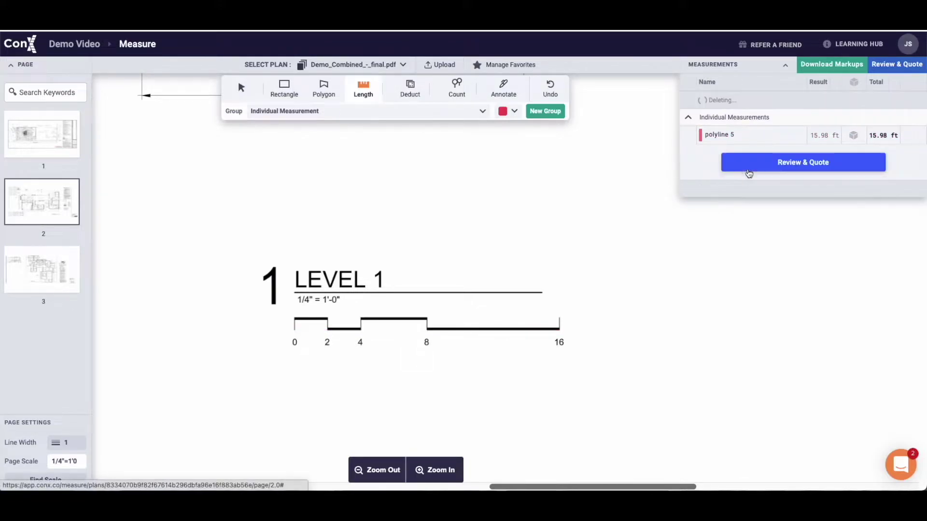
# - Search the plans for "Gypsum" and open the page 2 result
pyautogui.click(370, 482)
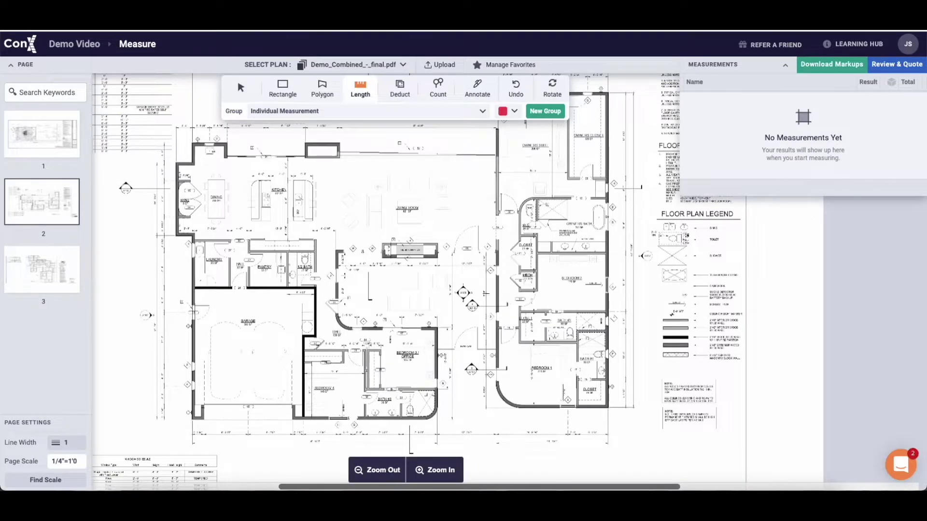
pyautogui.click(47, 88)
pyautogui.write('Gy')
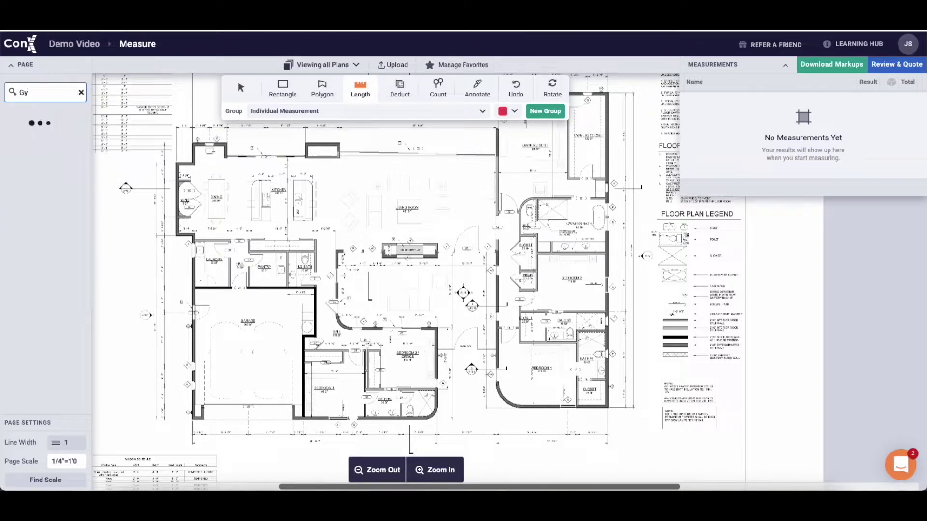
pyautogui.write('psum')
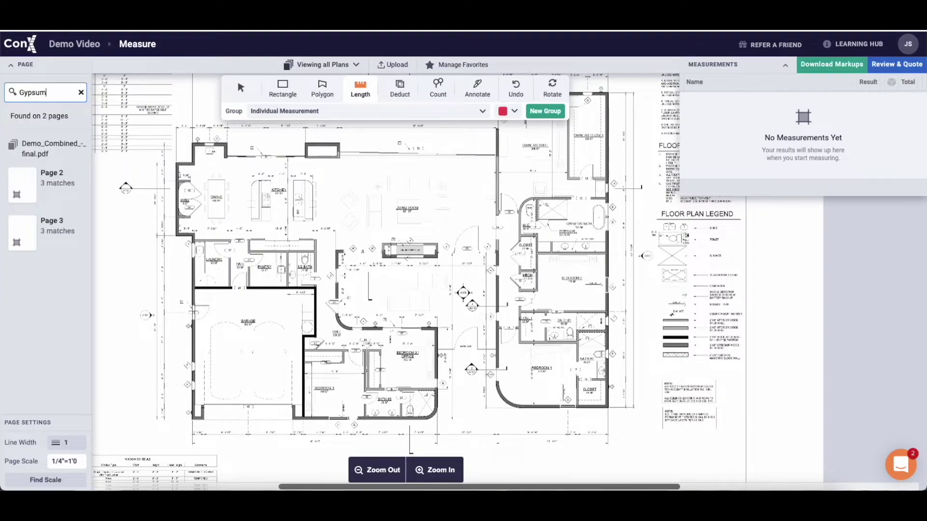
pyautogui.click(29, 182)
# - Examine the Gypsum matches highlighted in the General Notes of page 2
pyautogui.scroll(1, 395, 290)
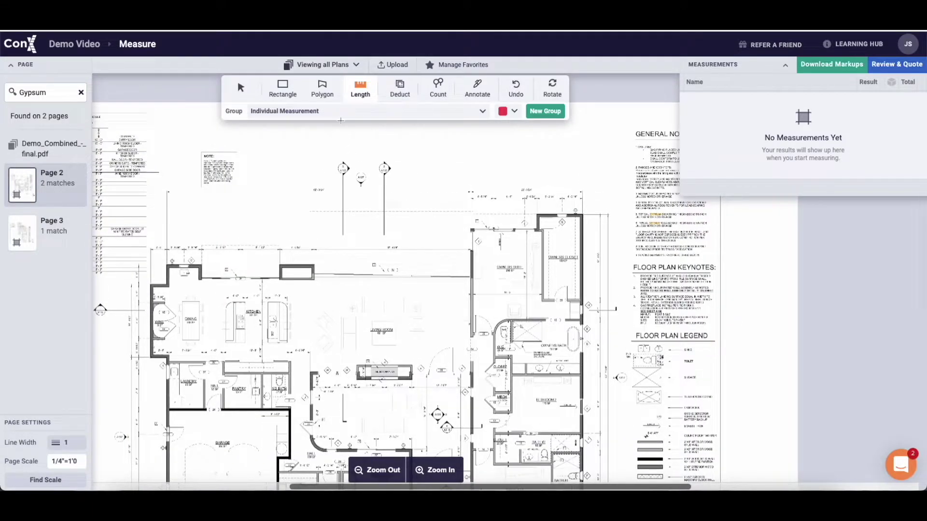
pyautogui.scroll(1, 377, 252)
pyautogui.click(240, 87)
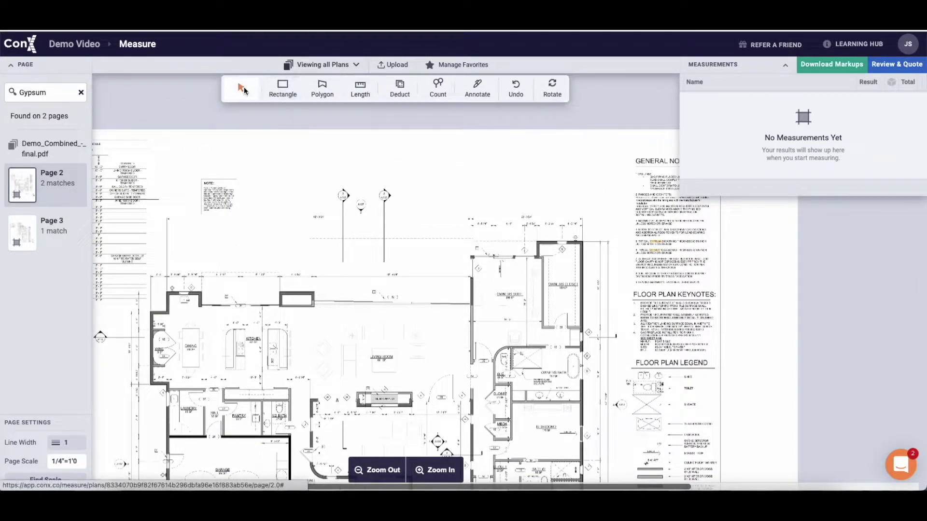
pyautogui.moveTo(594, 205); pyautogui.dragTo(743, 325)
pyautogui.click(493, 293)
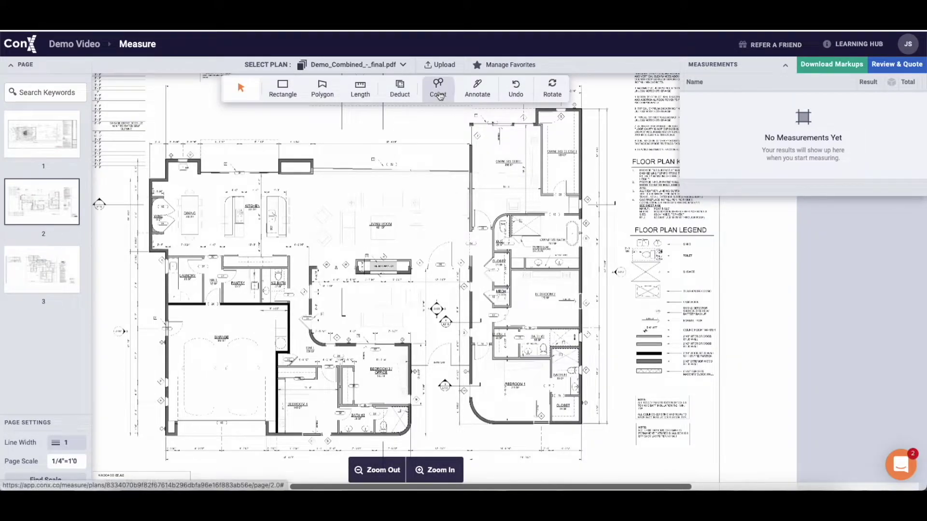
# - Create a new item count named "Corner Bead" with a bright green triangle icon and add it to favorites
pyautogui.click(439, 92)
pyautogui.click(542, 110)
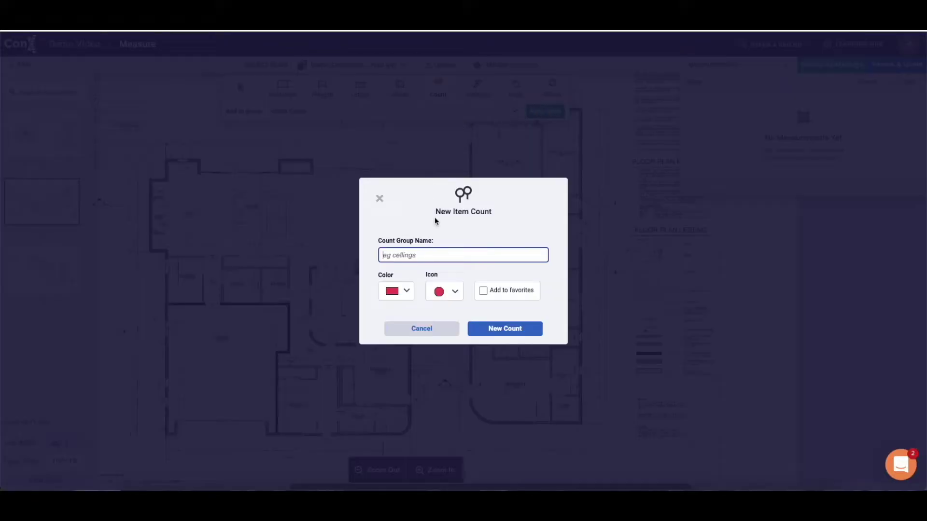
pyautogui.write('Corner Bead')
pyautogui.click(407, 291)
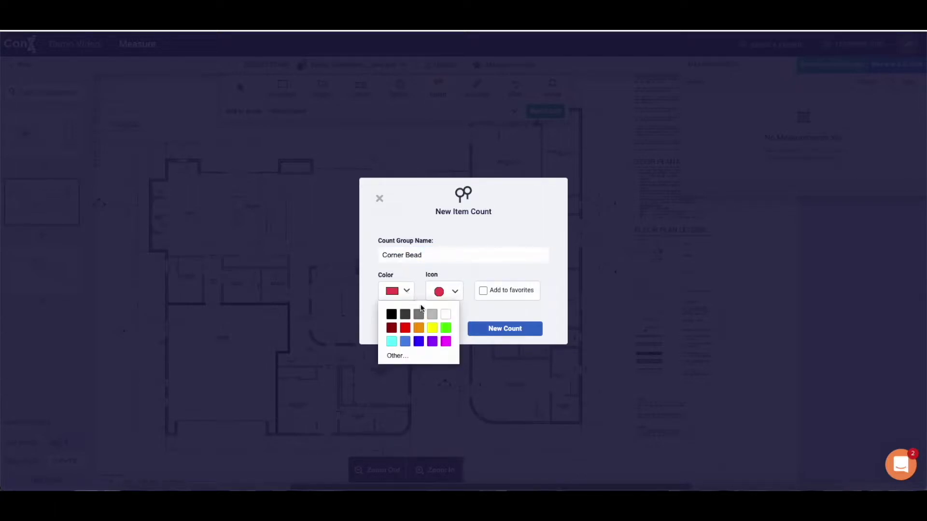
pyautogui.click(445, 328)
pyautogui.click(454, 291)
pyautogui.click(440, 346)
pyautogui.click(486, 291)
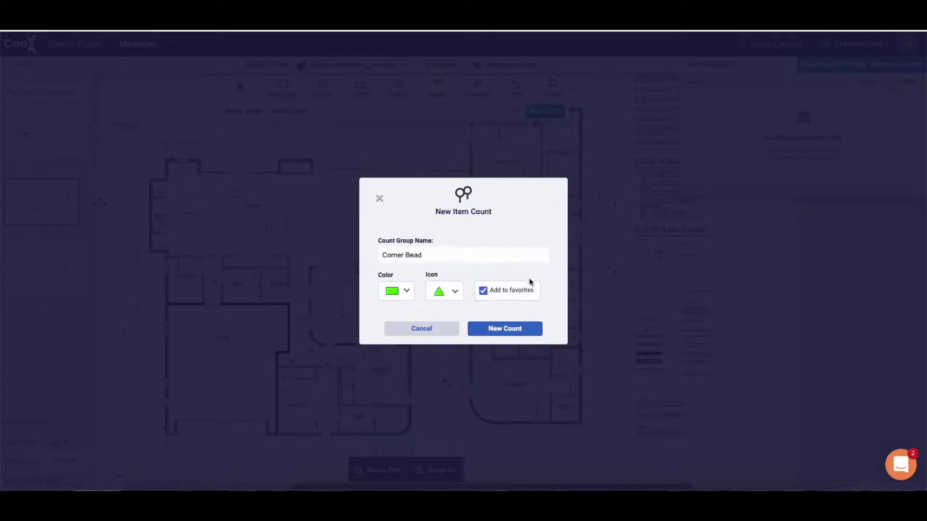
pyautogui.click(508, 330)
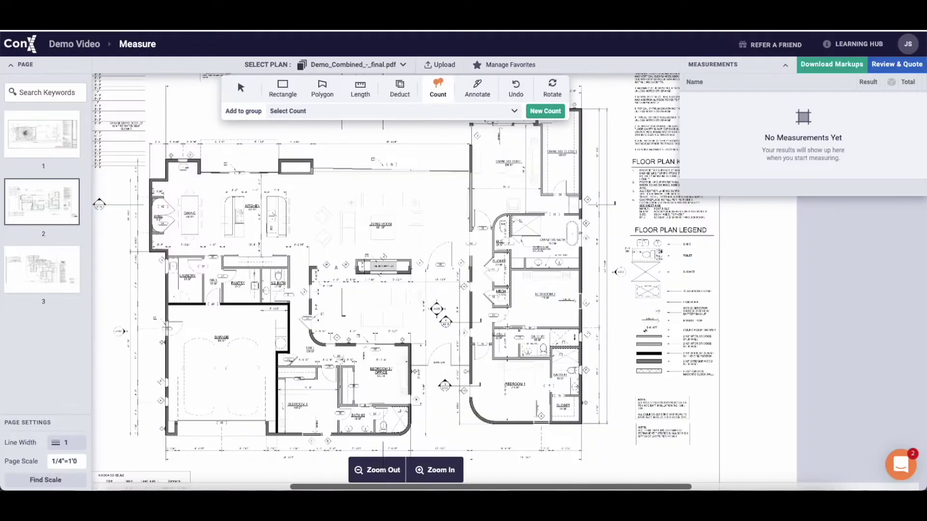
# - Place ten Corner Bead count markers on wall corners around the pantry and small bath and along the upper kitchen and dining walls
pyautogui.click(309, 265)
pyautogui.click(310, 299)
pyautogui.click(291, 256)
pyautogui.click(221, 257)
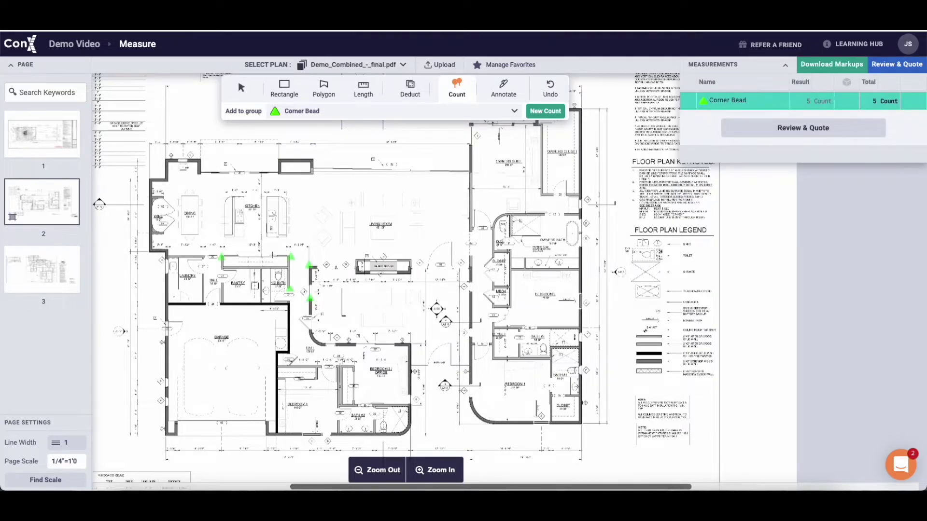
pyautogui.click(272, 254)
pyautogui.click(278, 175)
pyautogui.click(314, 175)
pyautogui.click(198, 175)
pyautogui.click(168, 181)
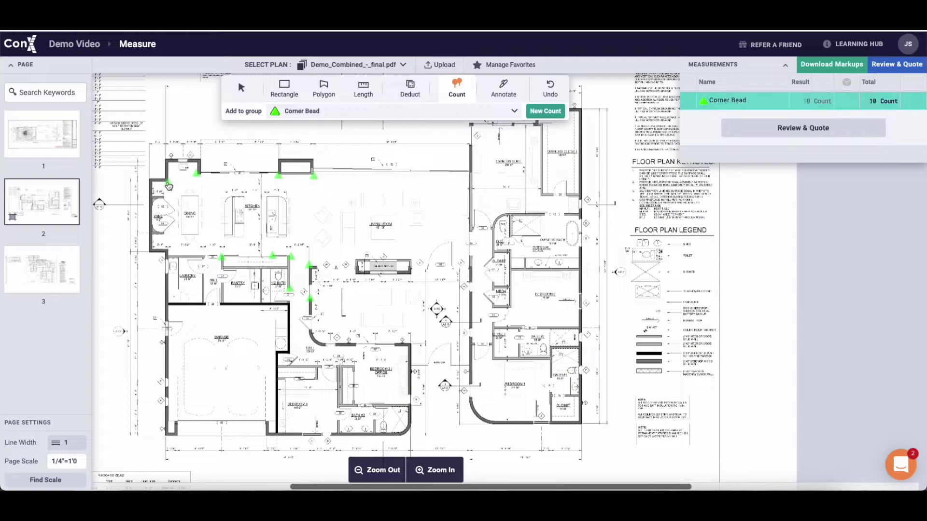
# - Place ten more Corner Bead markers around the laundry and hall openings and along the wall above the Bedroom 2/Office
pyautogui.click(168, 247)
pyautogui.click(205, 256)
pyautogui.click(205, 274)
pyautogui.click(206, 304)
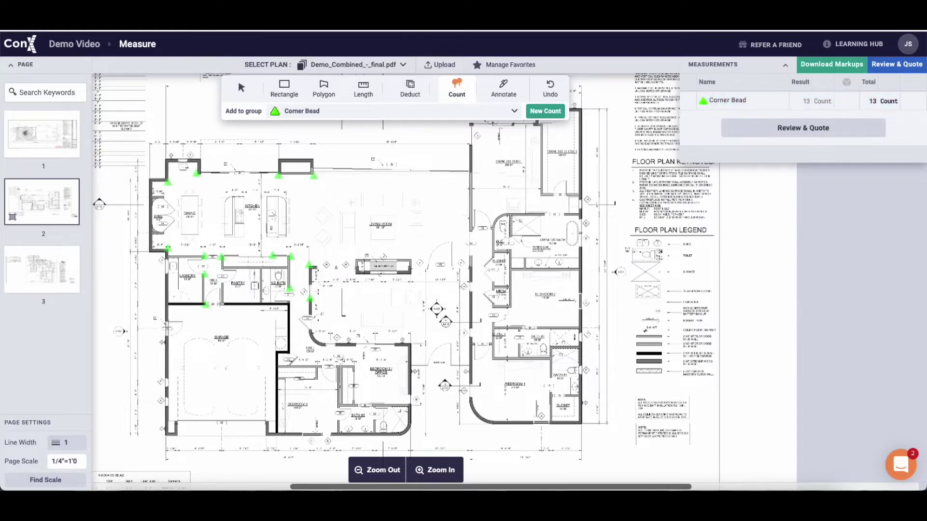
pyautogui.click(221, 305)
pyautogui.click(412, 343)
pyautogui.click(356, 344)
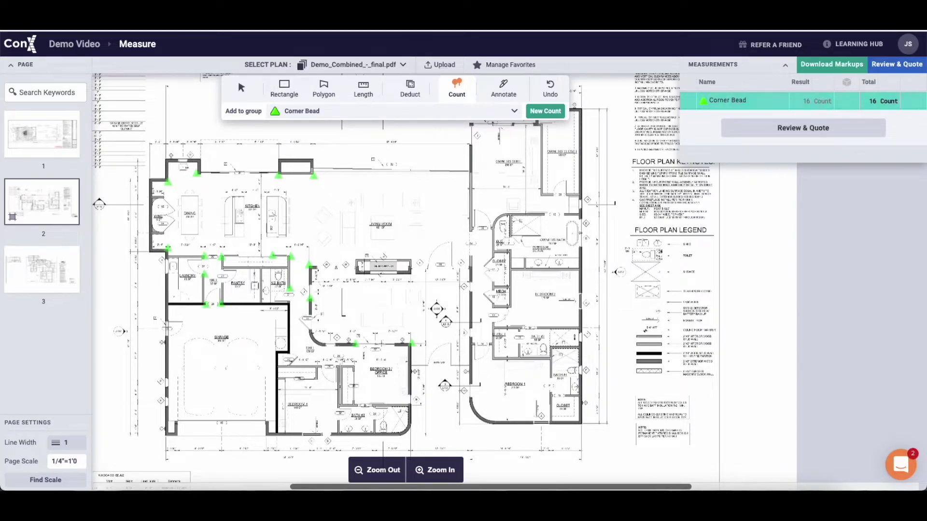
pyautogui.click(396, 344)
pyautogui.click(325, 344)
pyautogui.click(311, 330)
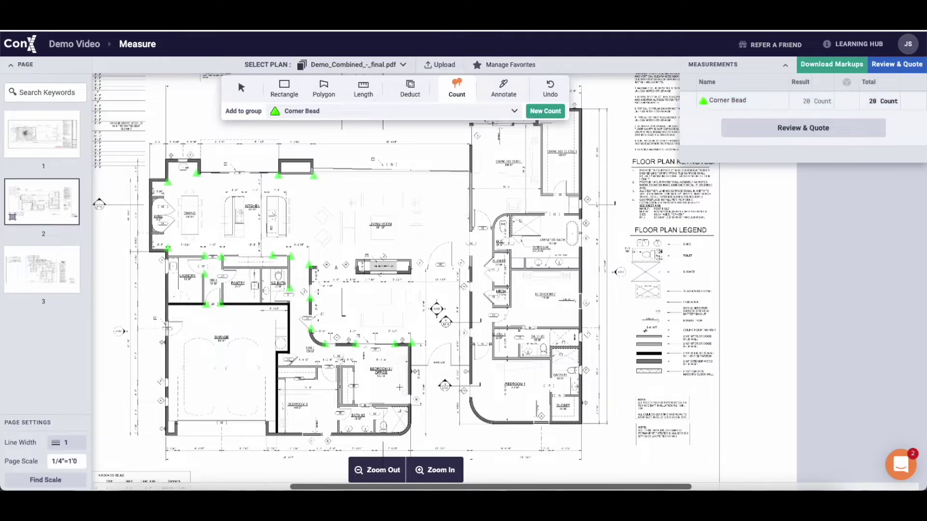
# - Place eight Corner Bead markers on wall corners around the owner's bath and closet and beside the living room opening
pyautogui.click(511, 251)
pyautogui.click(526, 259)
pyautogui.click(509, 237)
pyautogui.click(546, 213)
pyautogui.click(564, 217)
pyautogui.click(542, 195)
pyautogui.click(470, 232)
pyautogui.click(472, 259)
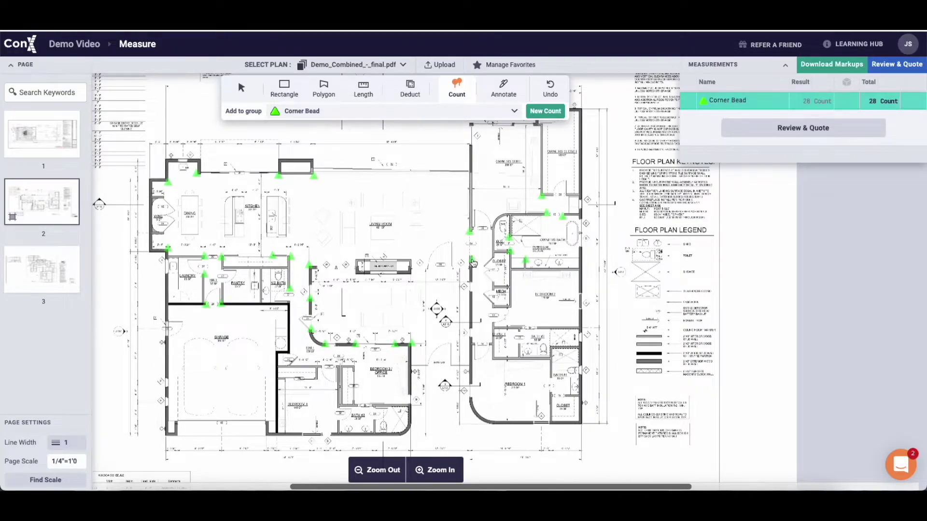
# - Create a red length group named 5/8" Type X Walls - 11', add it to favorites, and set its unit to ft2
pyautogui.click(363, 89)
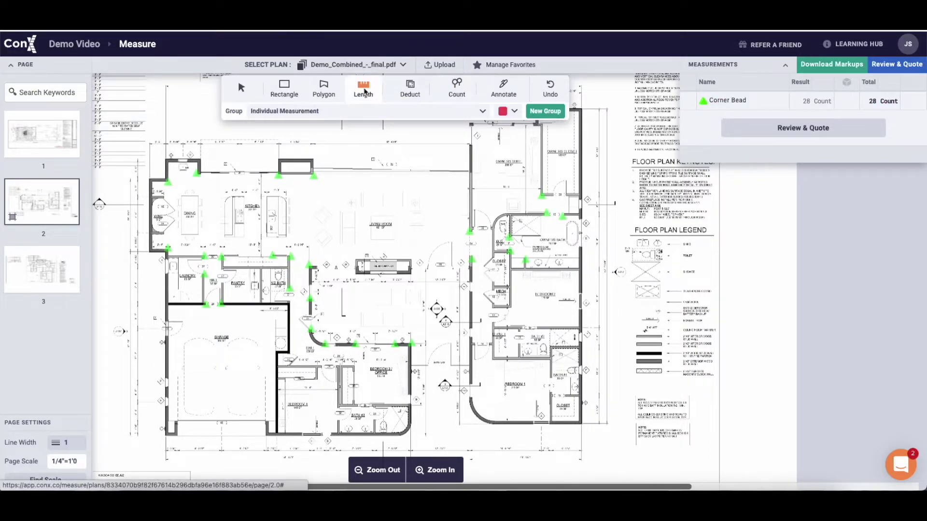
pyautogui.click(540, 114)
pyautogui.write('5/8" Type X Walls - 11')
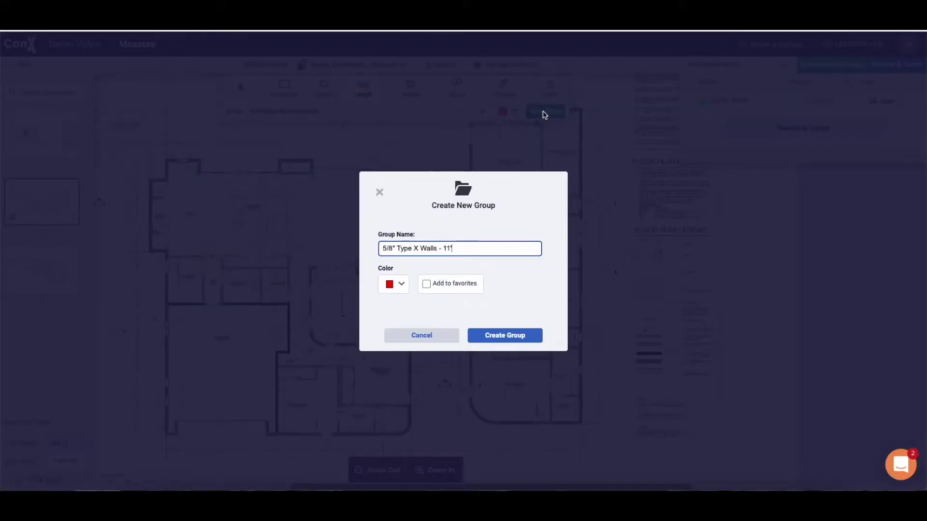
pyautogui.click(426, 284)
pyautogui.click(505, 286)
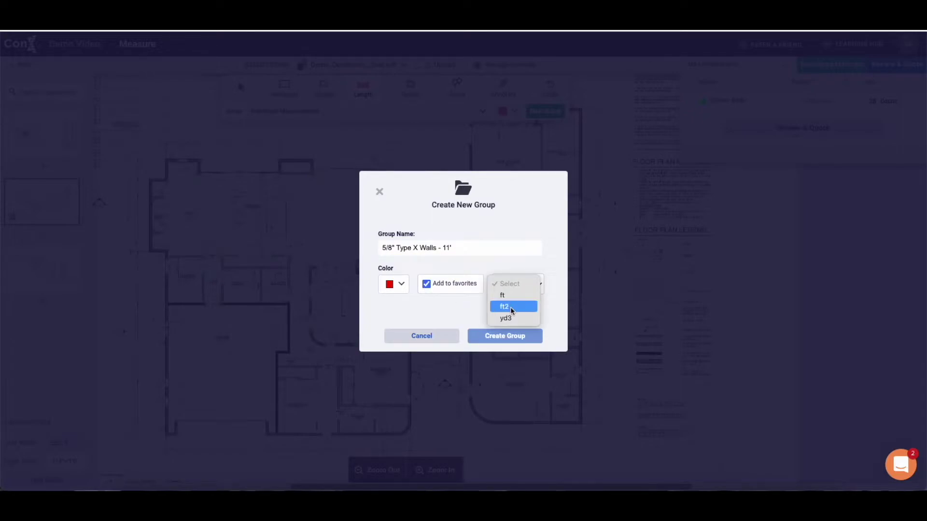
pyautogui.click(510, 307)
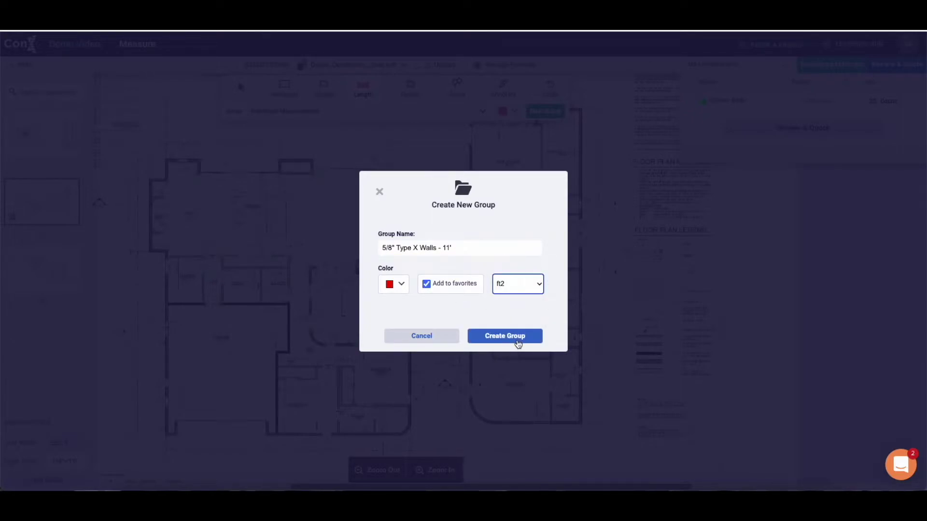
pyautogui.click(518, 342)
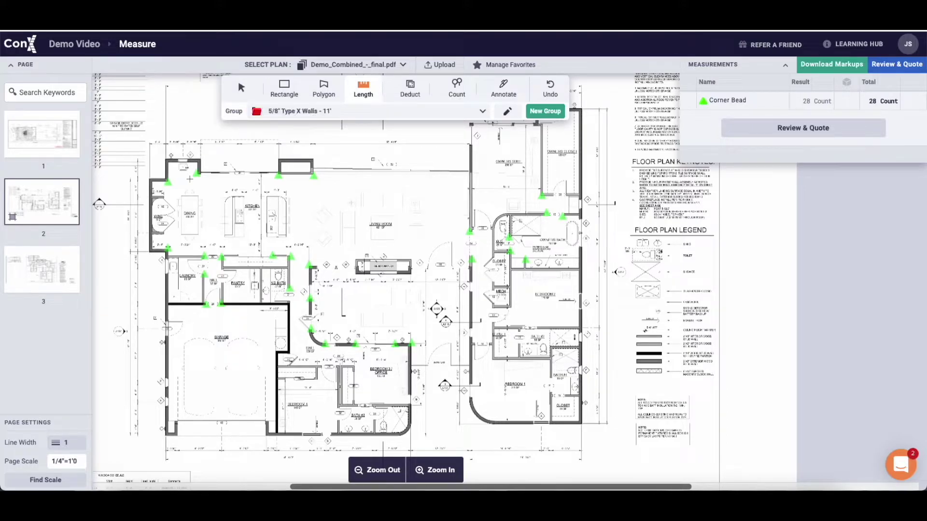
# - Trace about 14 ft of wall around the bump-out above the dining room and set the page's line width to 4
pyautogui.click(198, 173)
pyautogui.click(170, 159)
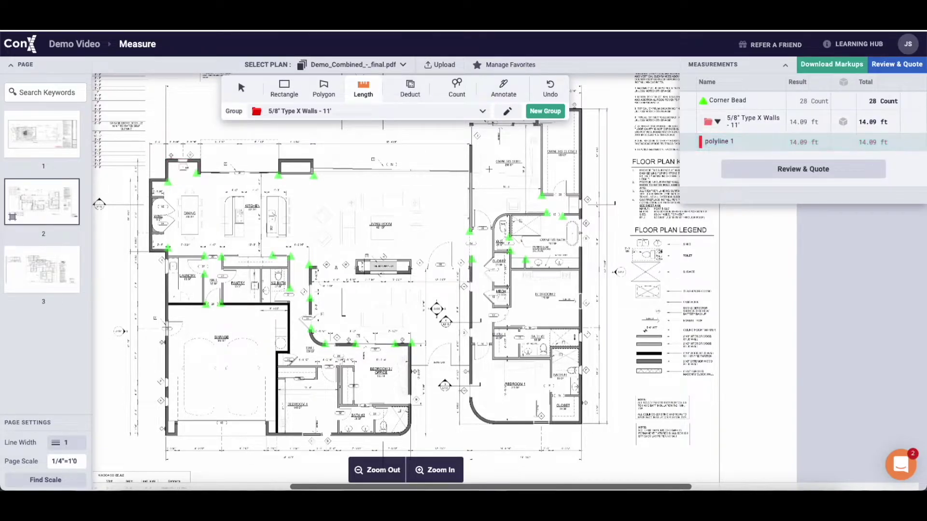
pyautogui.click(66, 442)
pyautogui.click(68, 422)
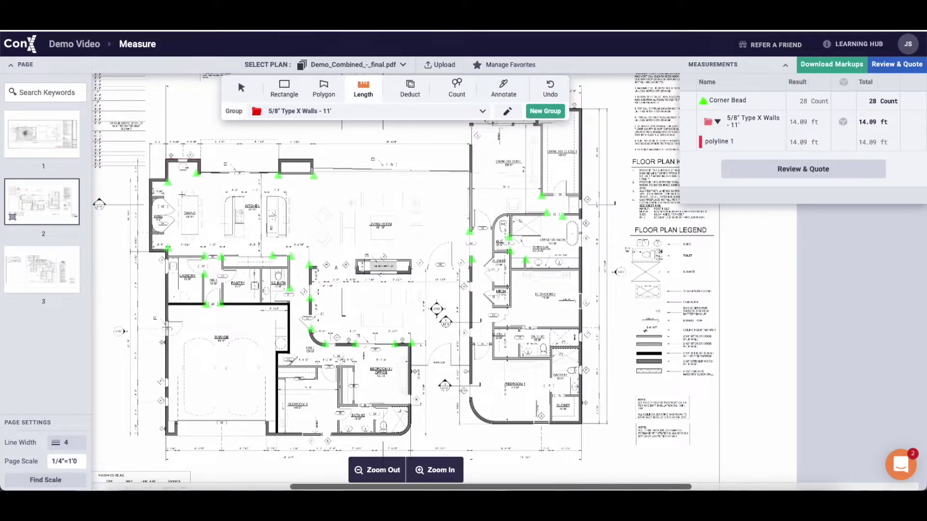
# - Trace the walls along the dining room's outer side, above the laundry and pantry, and beside the small bath, about 31, 20 and 4 ft
pyautogui.click(168, 182)
pyautogui.click(150, 180)
pyautogui.click(151, 251)
pyautogui.doubleClick(205, 257)
pyautogui.click(221, 256)
pyautogui.click(221, 267)
pyautogui.click(291, 267)
pyautogui.doubleClick(290, 257)
pyautogui.click(290, 268)
pyautogui.doubleClick(290, 289)
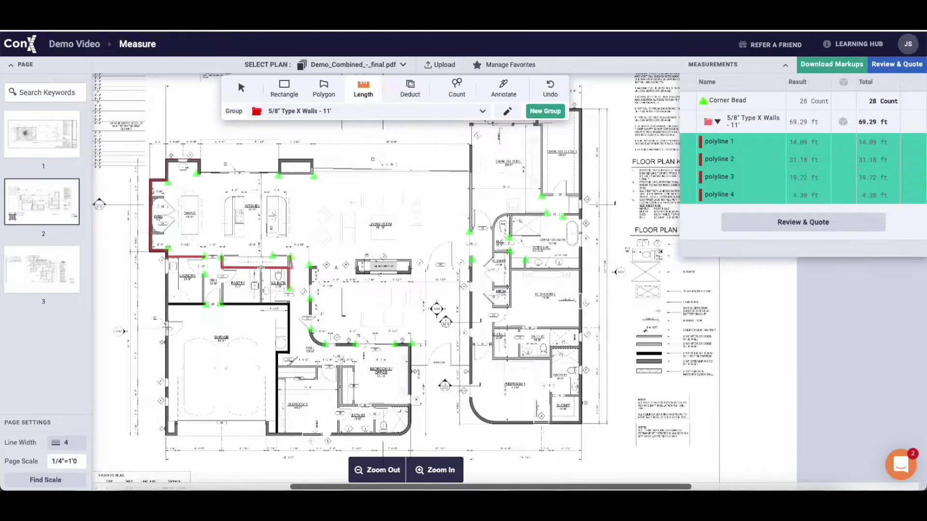
# - Trace the wall runs around the laundry, along the garage partition, and at the closet of the bedroom beside the garage
pyautogui.click(203, 274)
pyautogui.click(290, 353)
pyautogui.click(277, 353)
pyautogui.click(277, 367)
pyautogui.click(316, 367)
pyautogui.doubleClick(317, 379)
pyautogui.click(317, 379)
pyautogui.doubleClick(304, 379)
pyautogui.click(283, 379)
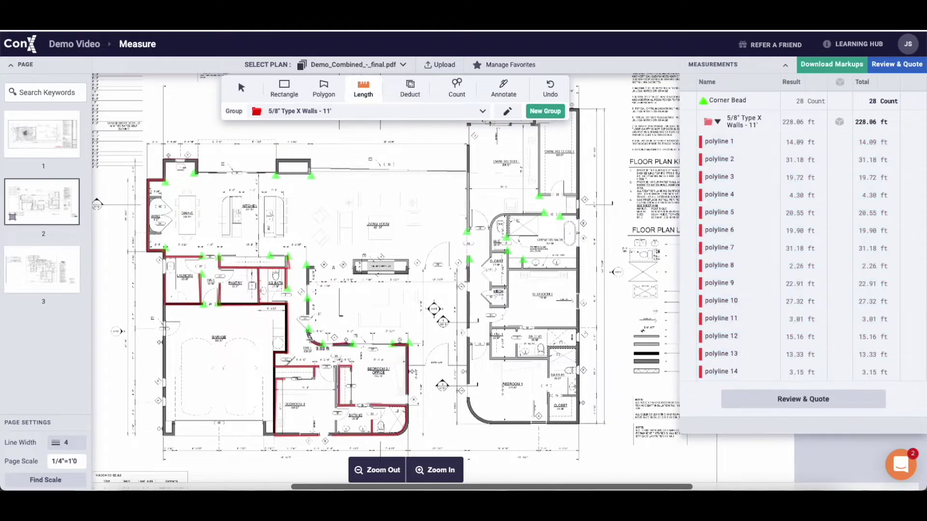
# - Trace the walls along the upper kitchen and living room, down the living room's far side, and around the owner's bath curve
pyautogui.click(275, 173)
pyautogui.doubleClick(309, 174)
pyautogui.click(468, 172)
pyautogui.doubleClick(468, 230)
pyautogui.click(543, 214)
pyautogui.click(505, 214)
pyautogui.click(490, 226)
pyautogui.click(491, 251)
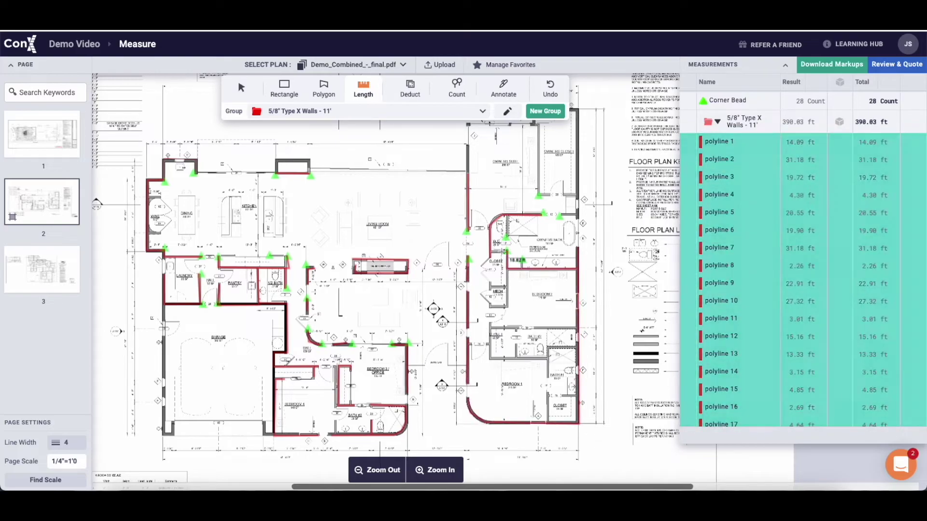
# - Trace the remaining walls around Bedroom 1 and its bath and closet, and around the owner's closet
pyautogui.click(490, 358)
pyautogui.click(547, 358)
pyautogui.doubleClick(578, 346)
pyautogui.click(526, 328)
pyautogui.click(515, 328)
pyautogui.doubleClick(547, 423)
pyautogui.scroll(2, 547, 307)
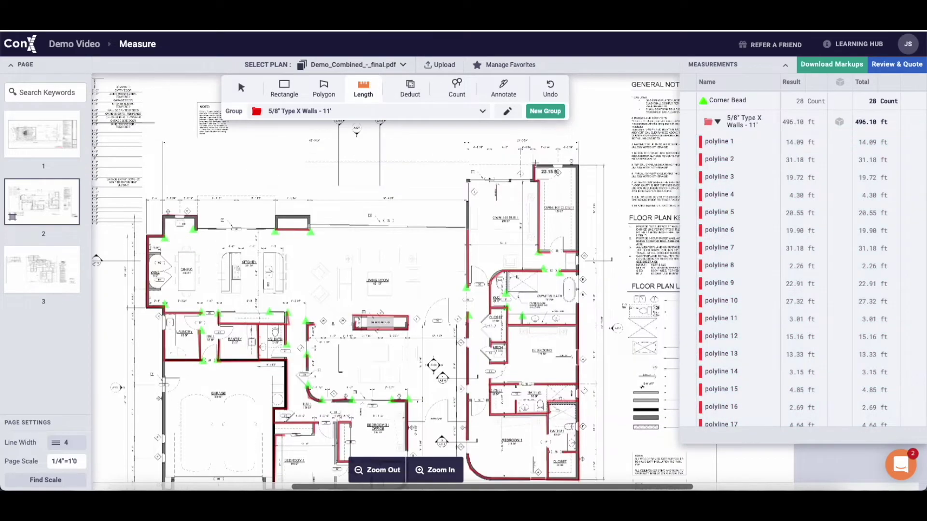
pyautogui.scroll(-2, 539, 231)
pyautogui.hscroll(-2, 521, 307)
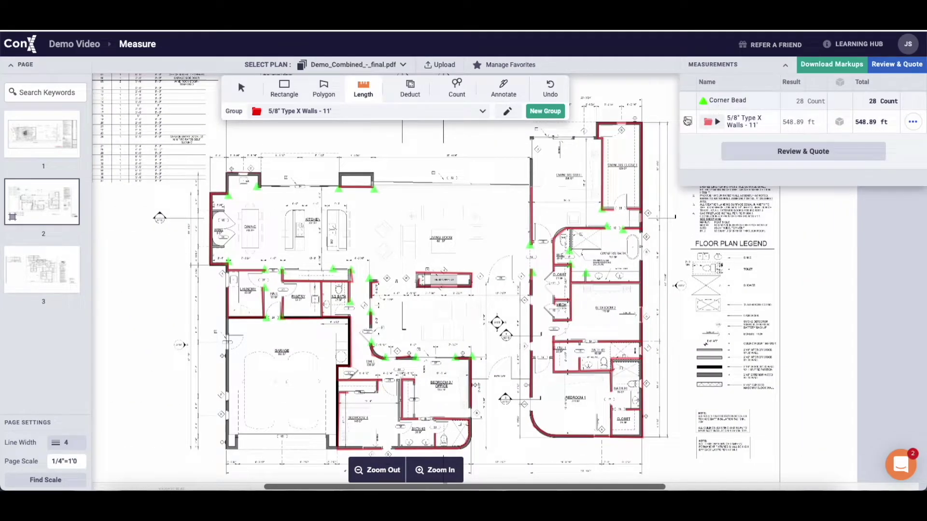
# - Add an 11 ft height to the 5/8" Type X Walls - 11' group and check its wall area total
pyautogui.click(839, 123)
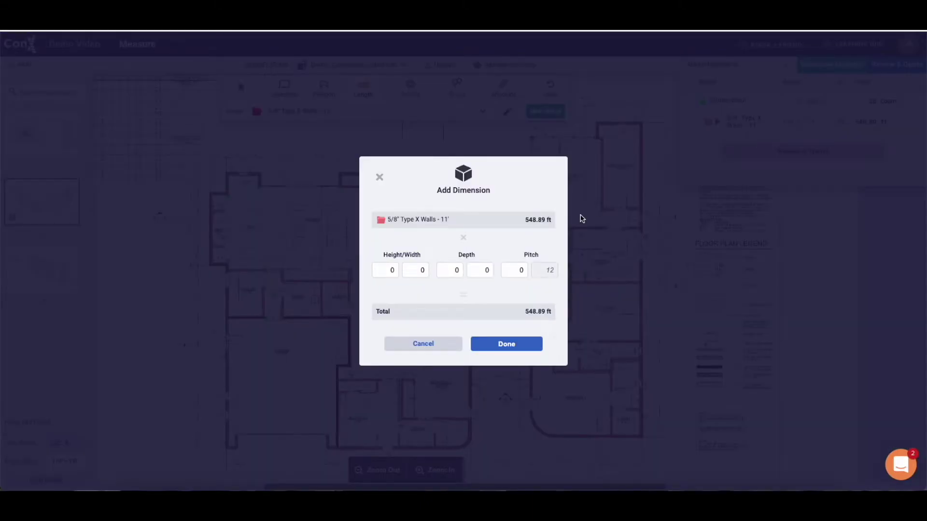
pyautogui.click(390, 271)
pyautogui.write('11')
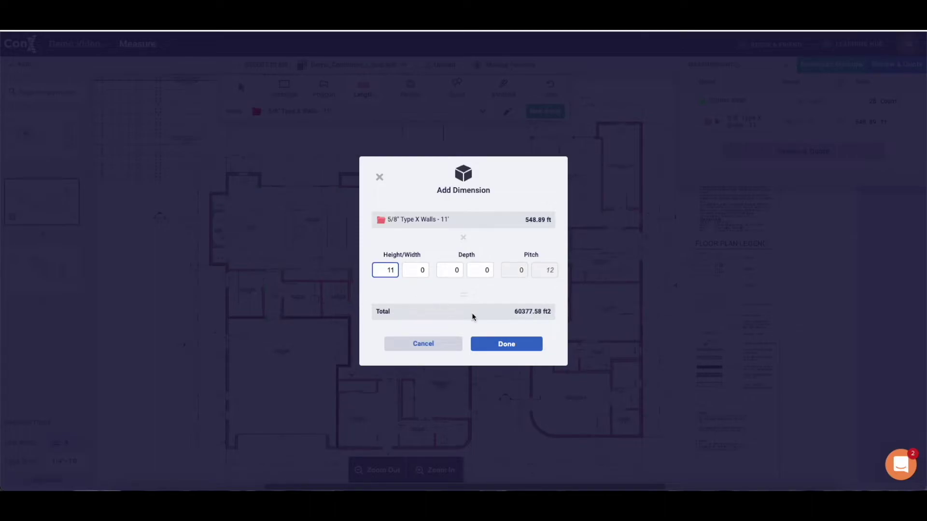
pyautogui.click(514, 324)
pyautogui.moveTo(383, 256); pyautogui.dragTo(425, 257)
pyautogui.moveTo(515, 312); pyautogui.dragTo(544, 314)
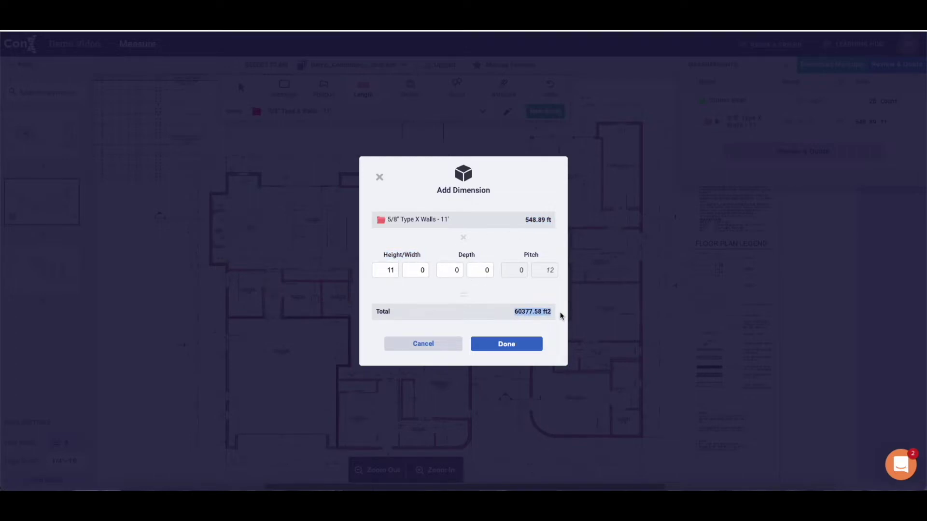
pyautogui.click(527, 343)
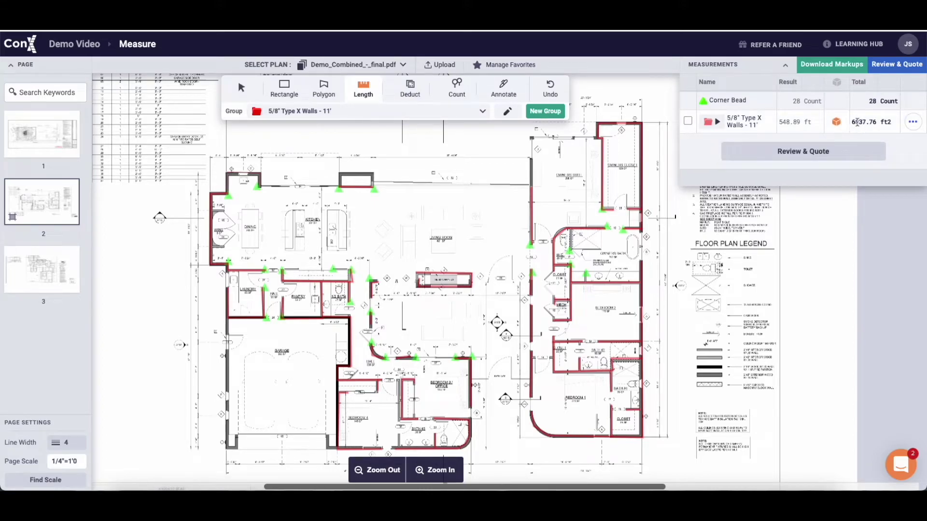
pyautogui.doubleClick(857, 122)
# - Start a polygon in the favorite group 5/8" Type X Ceiling, outlining the upper exterior walls of the dining room and kitchen
pyautogui.click(323, 89)
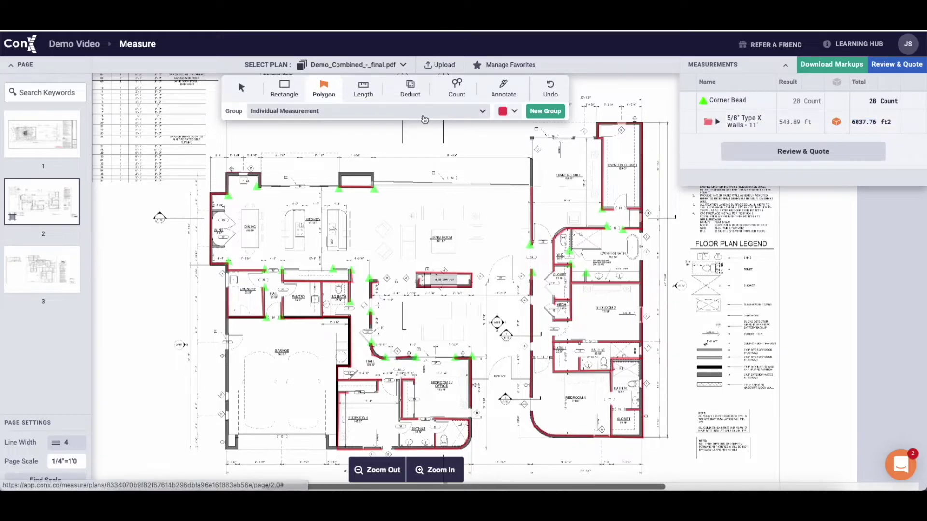
pyautogui.click(477, 111)
pyautogui.scroll(-3, 342, 164)
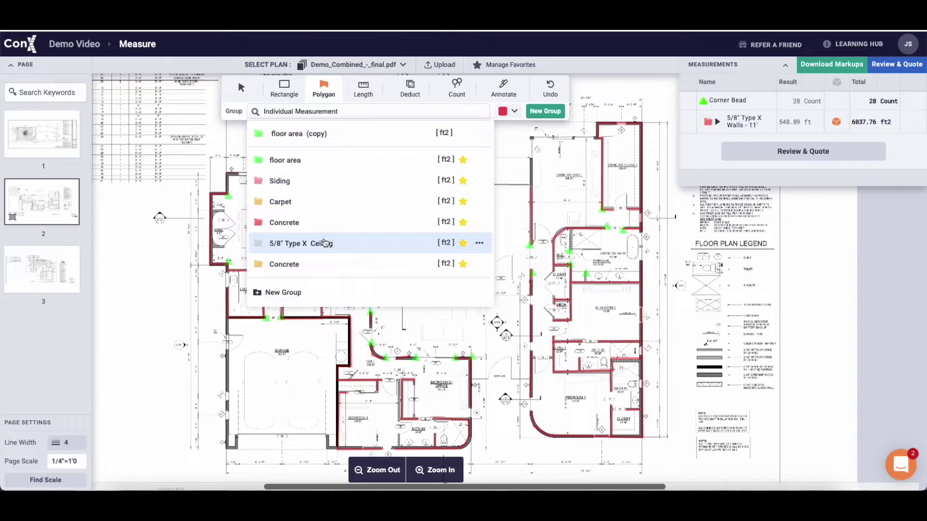
pyautogui.click(325, 243)
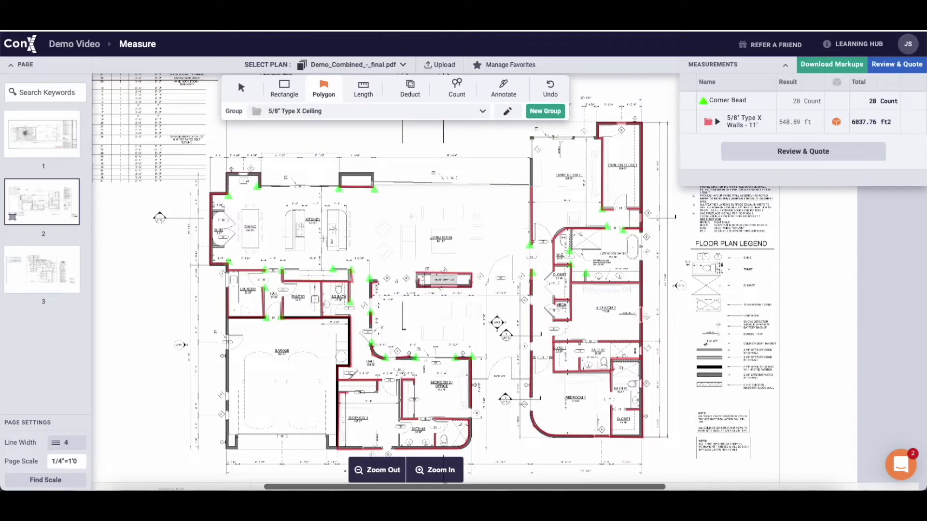
pyautogui.click(211, 194)
pyautogui.click(227, 194)
pyautogui.click(227, 173)
pyautogui.click(261, 173)
pyautogui.click(260, 186)
pyautogui.click(339, 186)
pyautogui.click(339, 174)
pyautogui.click(374, 174)
# - Continue the ceiling polygon around the owner's bedroom and closet, down the outer wall, and around Bedroom 1 to the entry
pyautogui.click(532, 138)
pyautogui.click(596, 137)
pyautogui.click(596, 123)
pyautogui.click(641, 123)
pyautogui.click(641, 437)
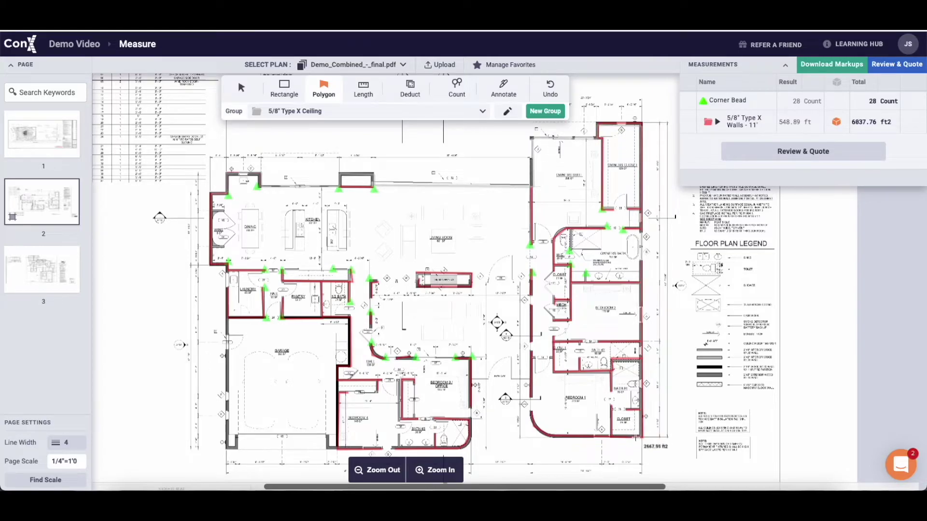
pyautogui.click(551, 437)
pyautogui.click(533, 419)
pyautogui.click(530, 380)
# - Run the ceiling polygon across the entry, around Bedroom 2/Office, past the garage, and close it at the dining corner, enclosing about 4092 ft2
pyautogui.click(472, 380)
pyautogui.click(471, 434)
pyautogui.click(456, 448)
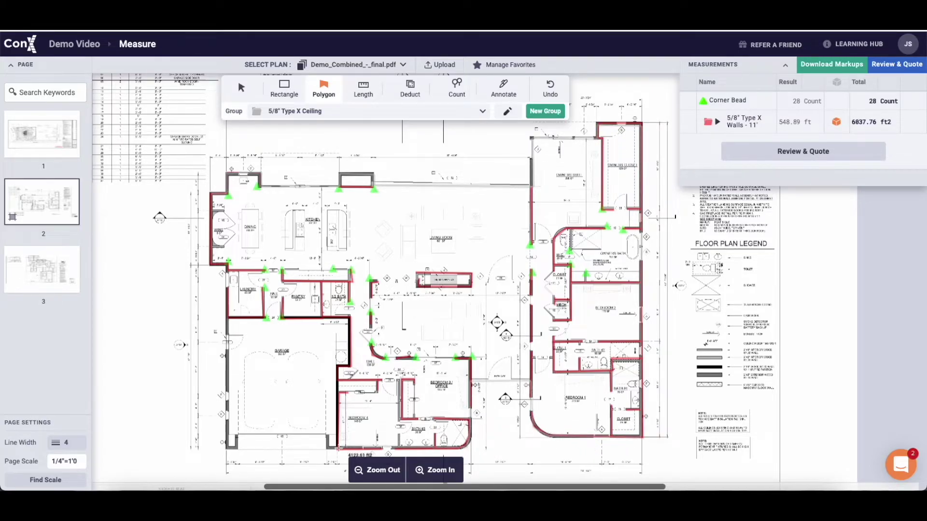
pyautogui.click(337, 447)
pyautogui.click(337, 366)
pyautogui.click(350, 366)
pyautogui.click(350, 318)
pyautogui.click(230, 319)
pyautogui.click(227, 265)
pyautogui.click(210, 264)
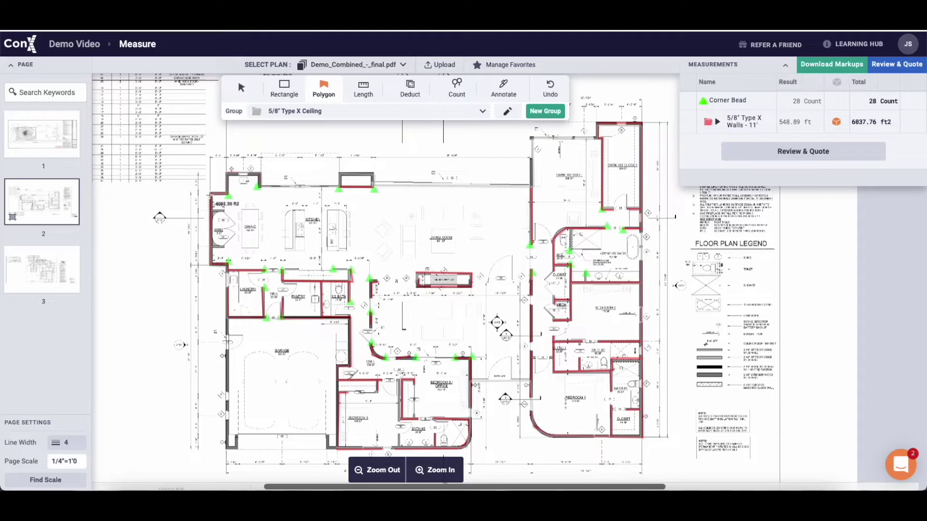
pyautogui.click(212, 194)
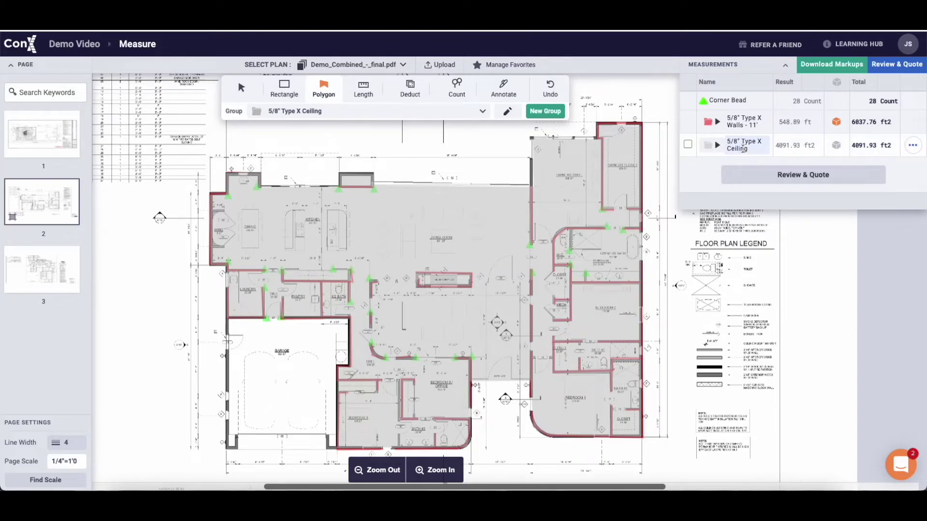
# - Generate a perimeter measurement from the 5/8" Type X Ceiling group, rename it Moulding, and collapse it
pyautogui.click(688, 144)
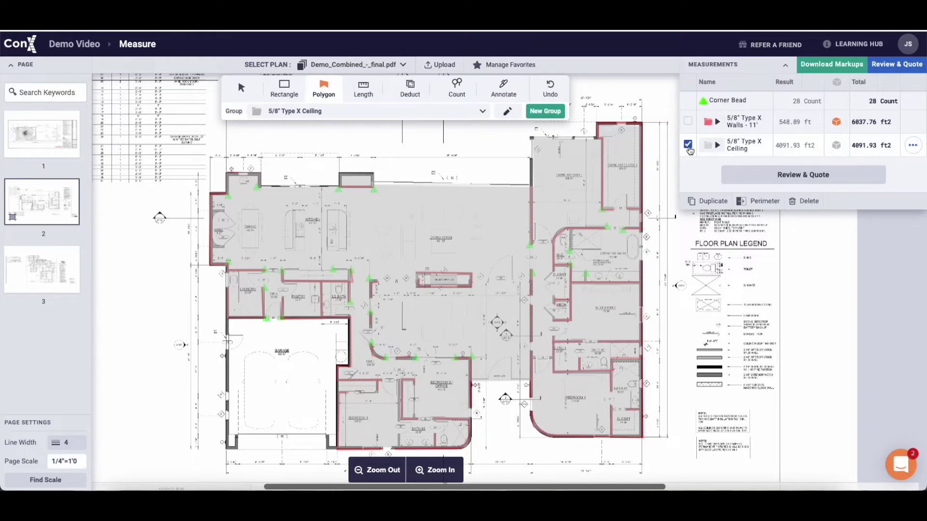
pyautogui.click(766, 204)
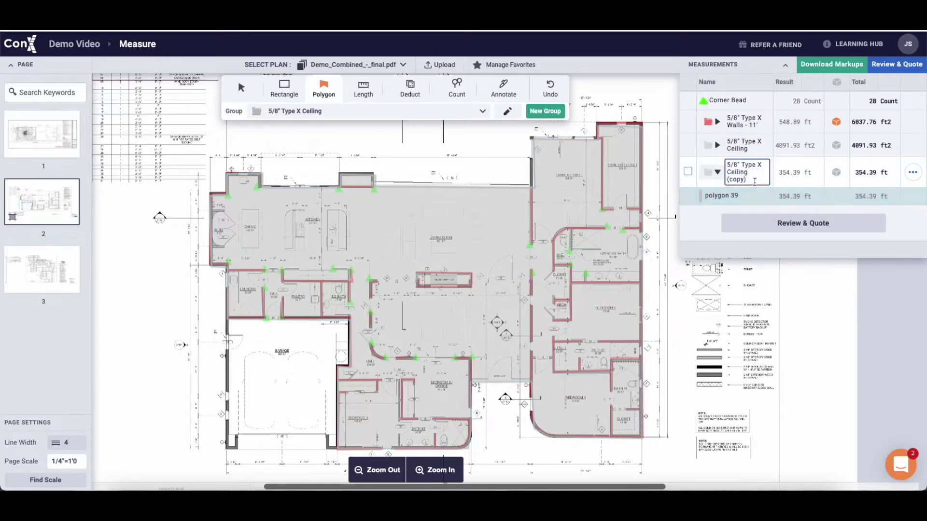
pyautogui.click(754, 182)
pyautogui.write('Moulding')
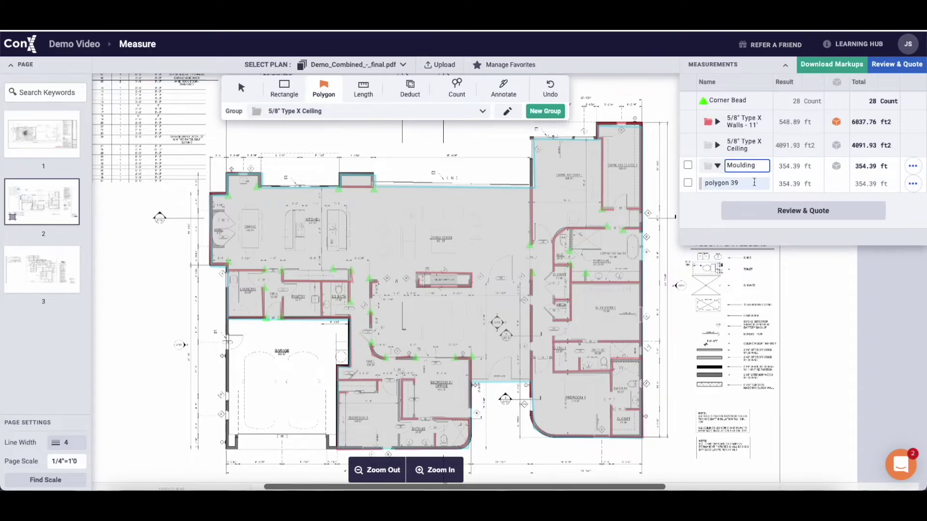
pyautogui.press('Return')
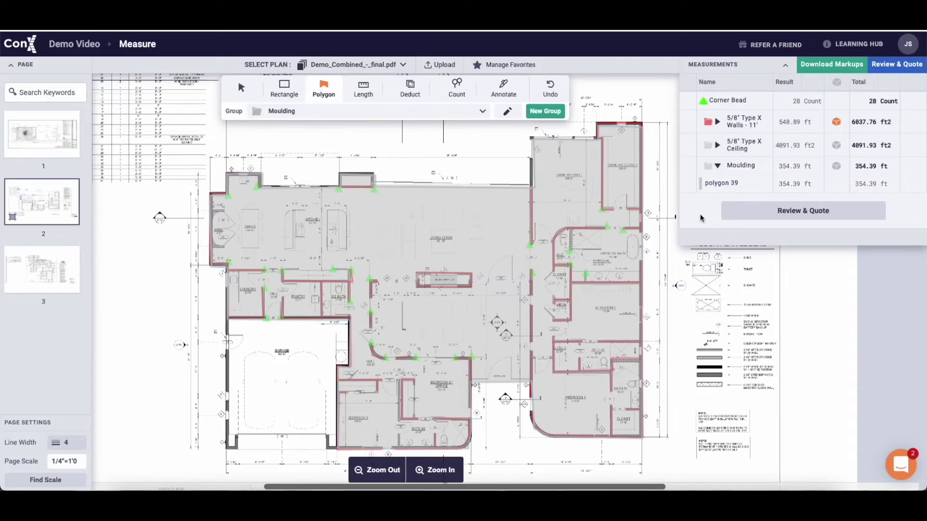
pyautogui.click(718, 166)
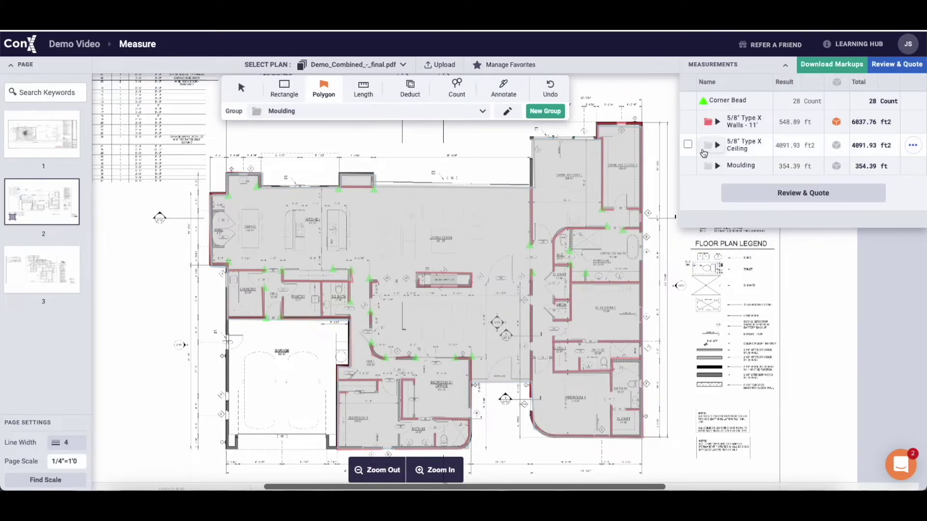
# - Duplicate the 5/8" Type X Ceiling group and rename the copy Floor Area
pyautogui.click(687, 144)
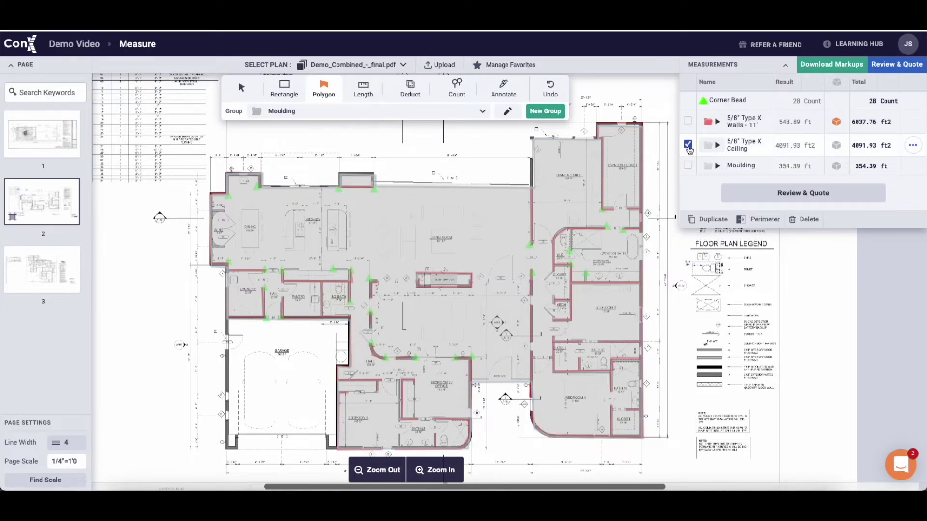
pyautogui.click(697, 219)
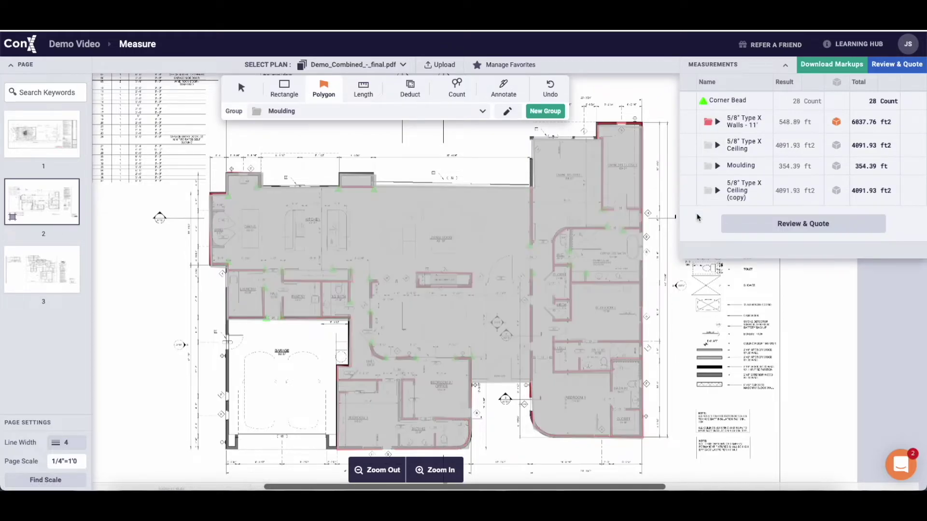
pyautogui.tripleClick(735, 201)
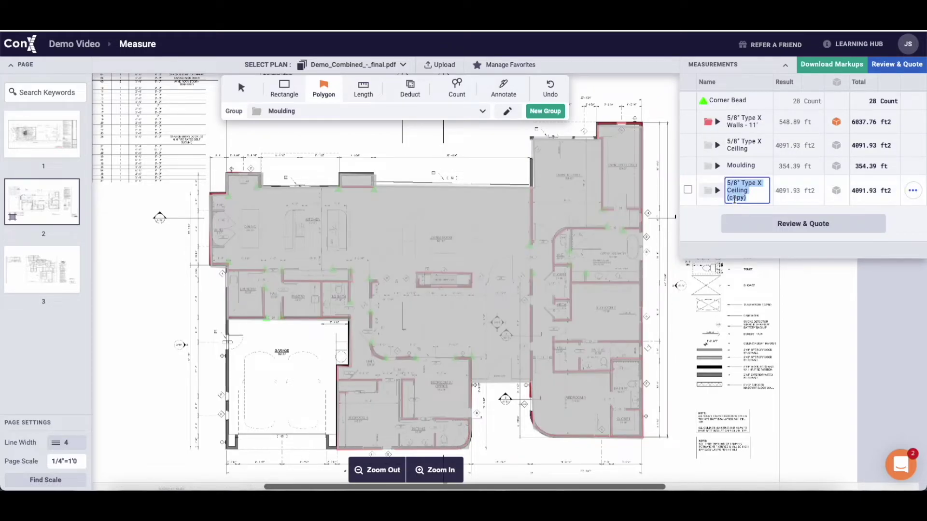
pyautogui.write('Floor Area')
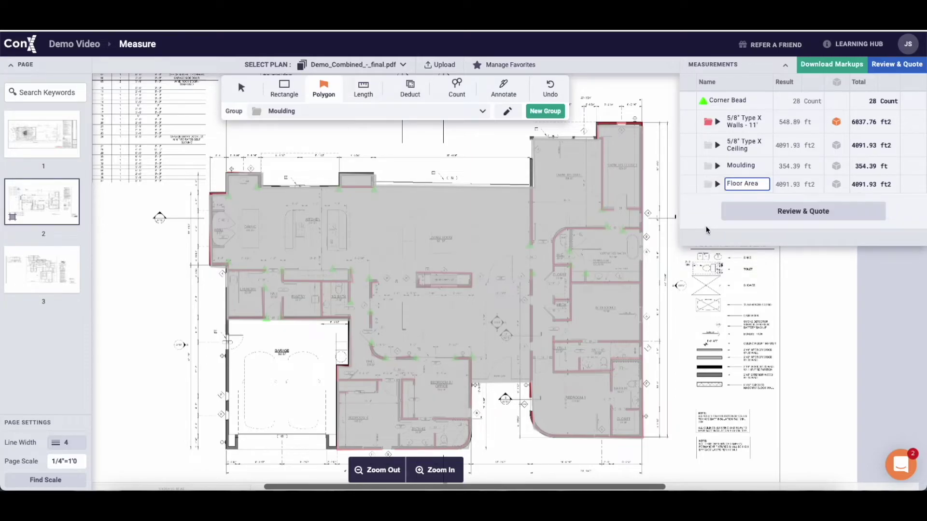
pyautogui.click(704, 227)
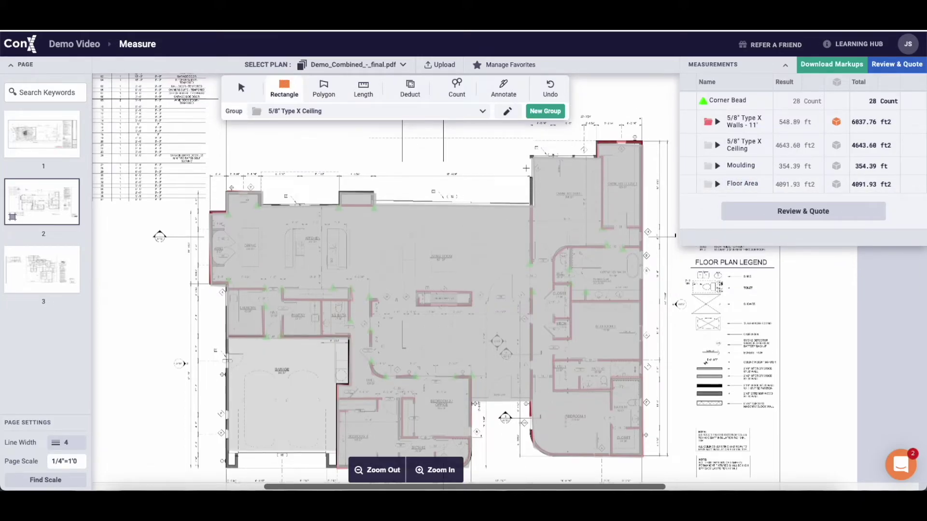
# - Add a size 110 text annotation above the owner's suite reading "Confirm Gypsum type with contractor"
pyautogui.scroll(1, 526, 168)
pyautogui.hscroll(3, 526, 167)
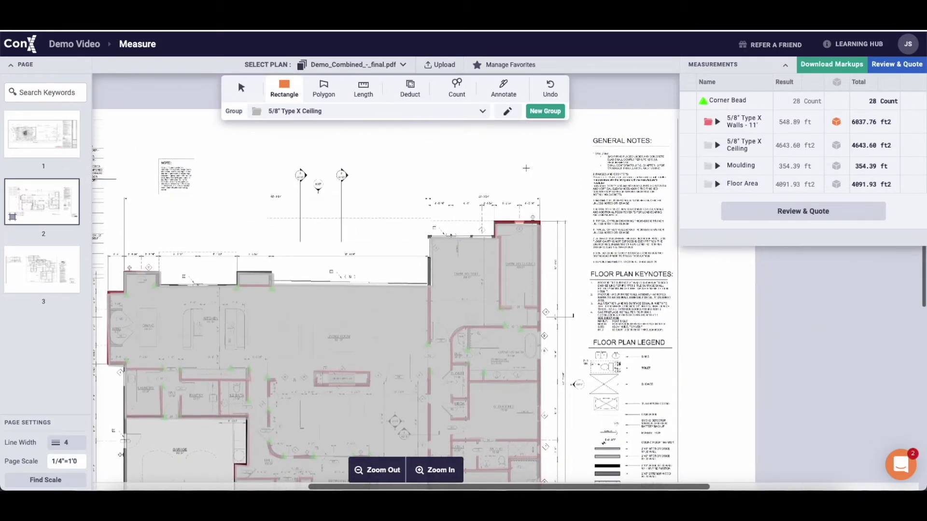
pyautogui.click(498, 90)
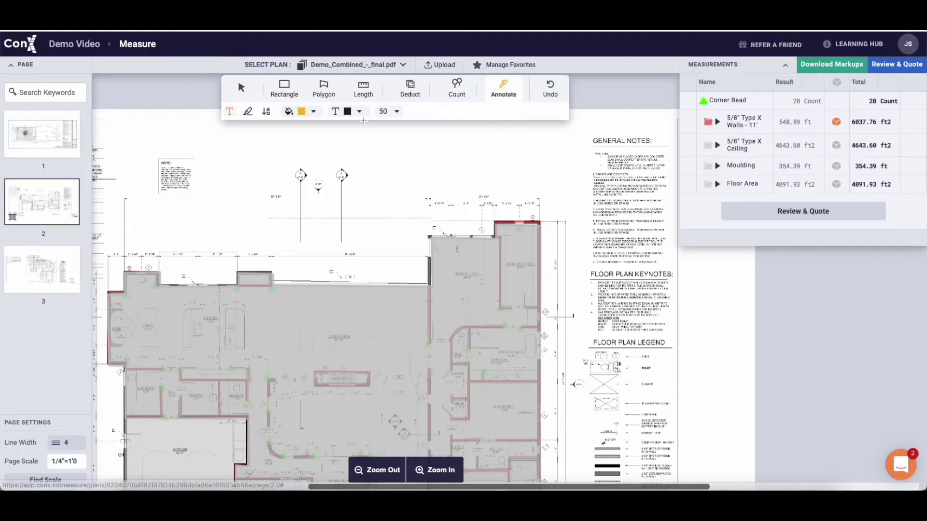
pyautogui.click(389, 111)
pyautogui.click(404, 236)
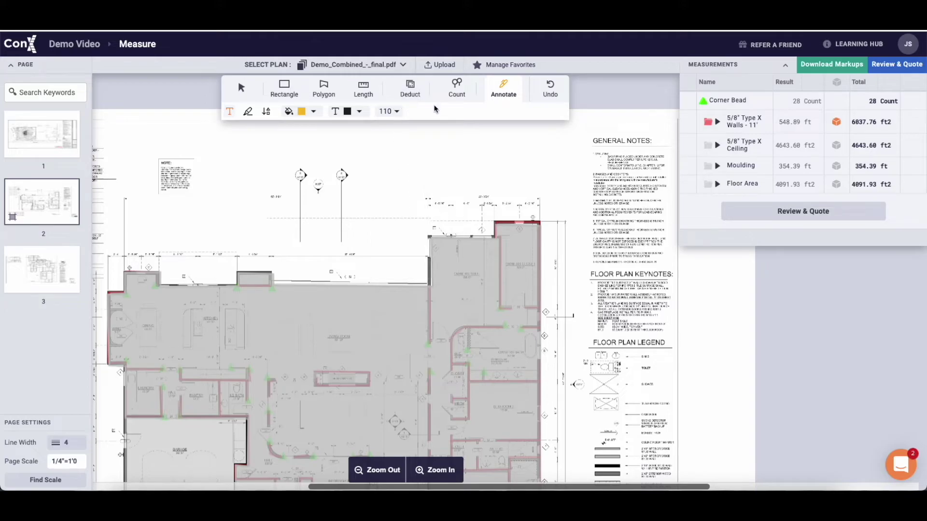
pyautogui.click(426, 157)
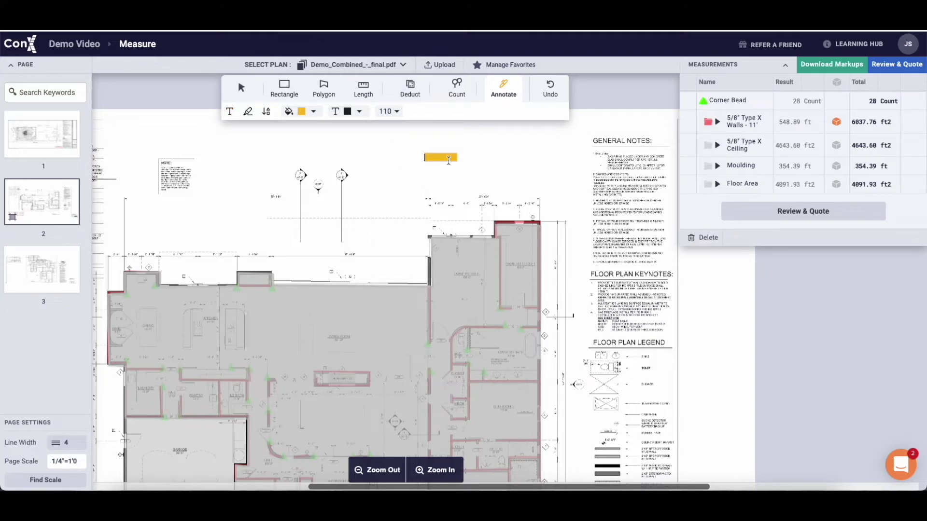
pyautogui.write('Confirm Gypsum')
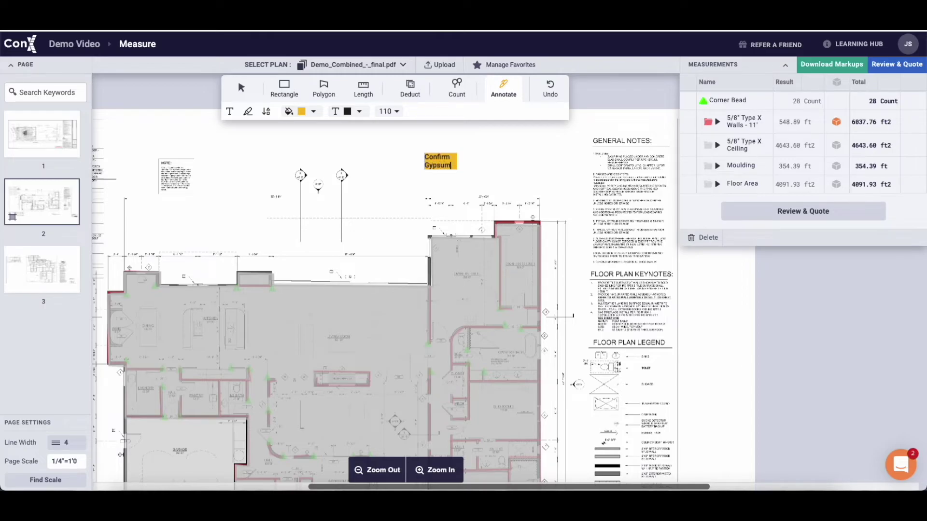
pyautogui.write(' type with contra')
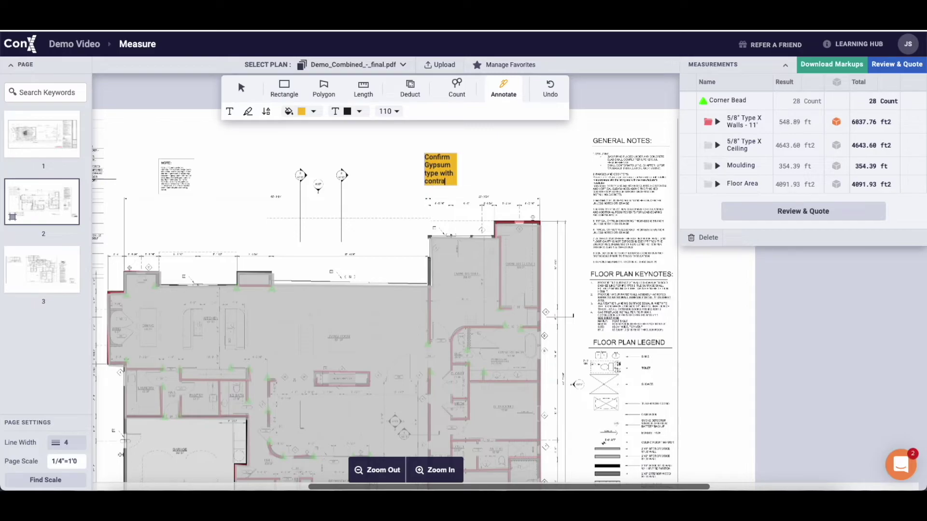
pyautogui.write('ctor')
pyautogui.press('Return')
# - Widen the gypsum text annotation so its wording fits on two lines
pyautogui.click(241, 88)
pyautogui.click(440, 165)
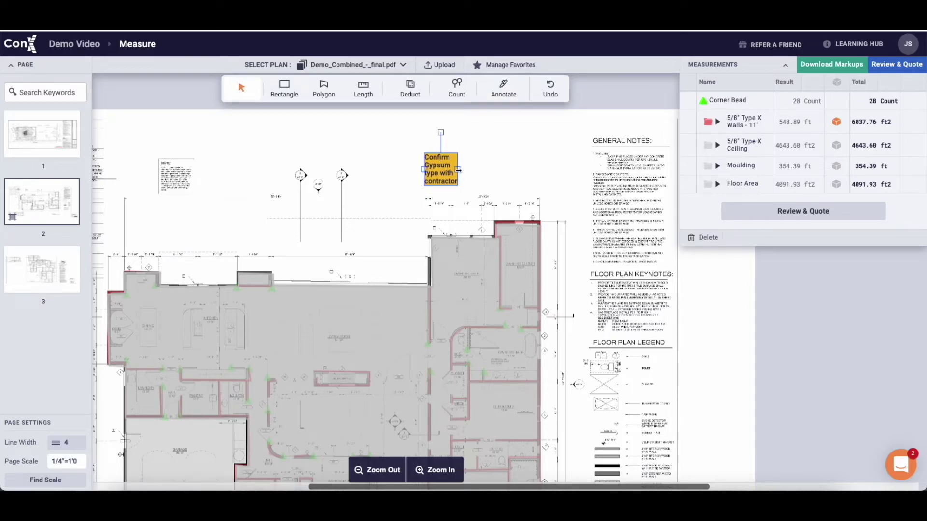
pyautogui.moveTo(458, 170); pyautogui.dragTo(489, 170)
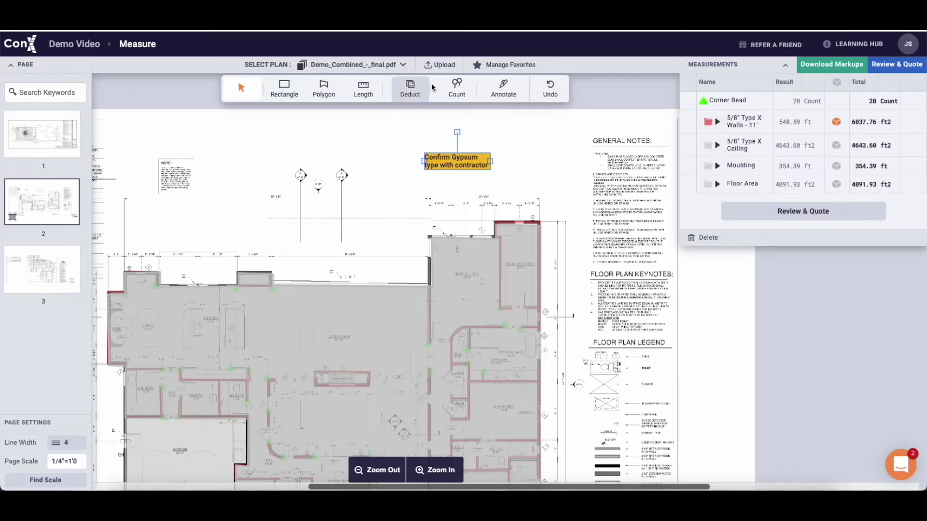
# - Draw an orange-yellow arrow annotation from the gypsum note to the upper wall of the owner's closet
pyautogui.click(503, 88)
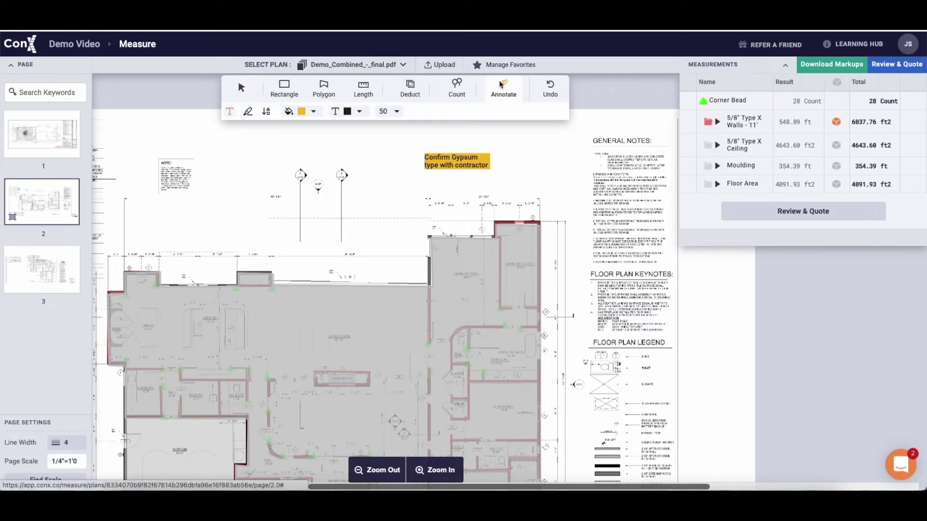
pyautogui.click(249, 115)
pyautogui.click(266, 111)
pyautogui.click(296, 112)
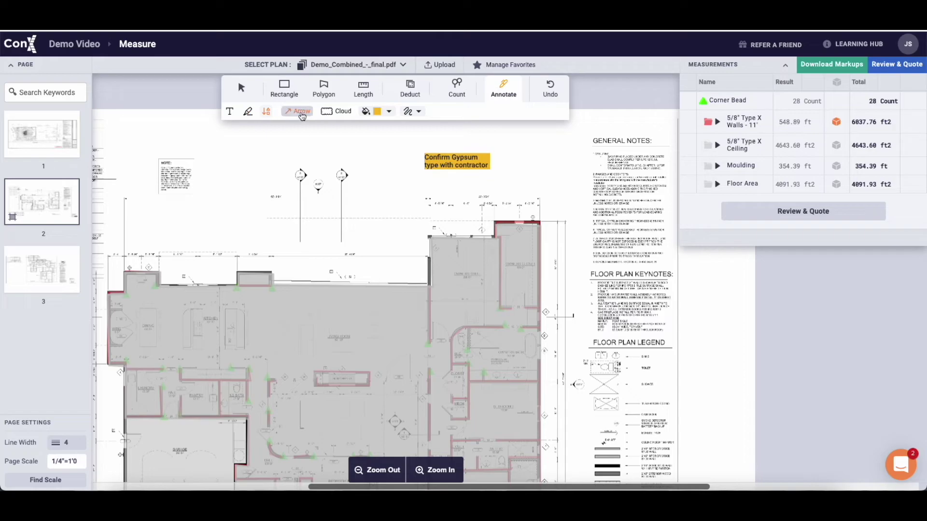
pyautogui.moveTo(468, 171); pyautogui.dragTo(517, 215)
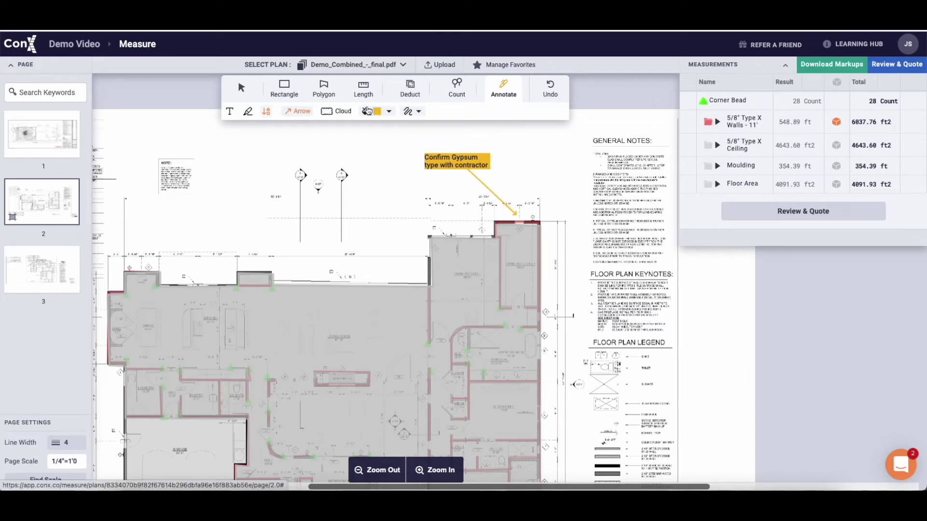
# - Draw a green cloud annotation around general notes 4 to 6 and adjust its height to fit them
pyautogui.click(337, 112)
pyautogui.click(388, 111)
pyautogui.click(403, 128)
pyautogui.click(247, 86)
pyautogui.moveTo(586, 207)
pyautogui.mouseDown()
pyautogui.moveTo(647, 246)
pyautogui.moveTo(672, 227)
pyautogui.mouseUp()
pyautogui.click(621, 225)
pyautogui.click(604, 267)
pyautogui.click(628, 243)
pyautogui.moveTo(629, 247); pyautogui.dragTo(629, 236)
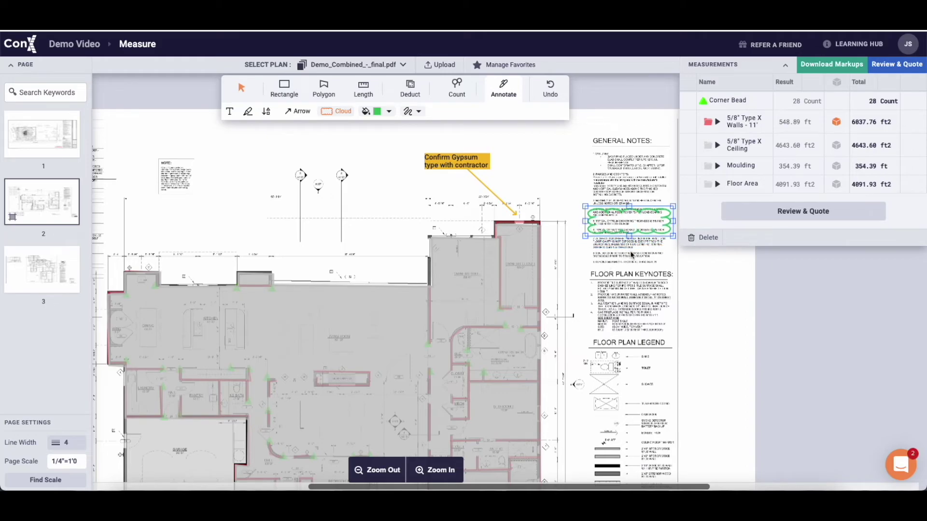
# - Highlight general note 7, about alterations to existing roof, wall and floor cavities, in red
pyautogui.scroll(3, 620, 280)
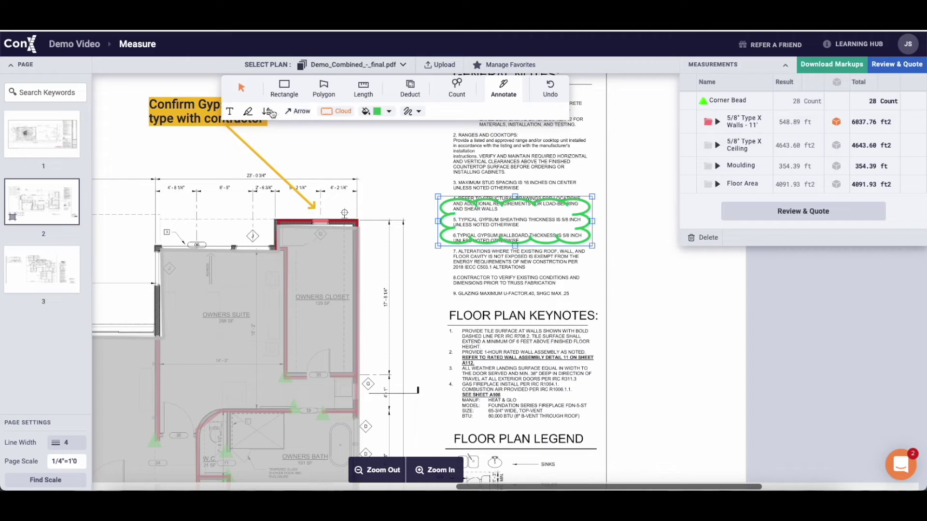
pyautogui.click(248, 111)
pyautogui.click(314, 111)
pyautogui.click(312, 127)
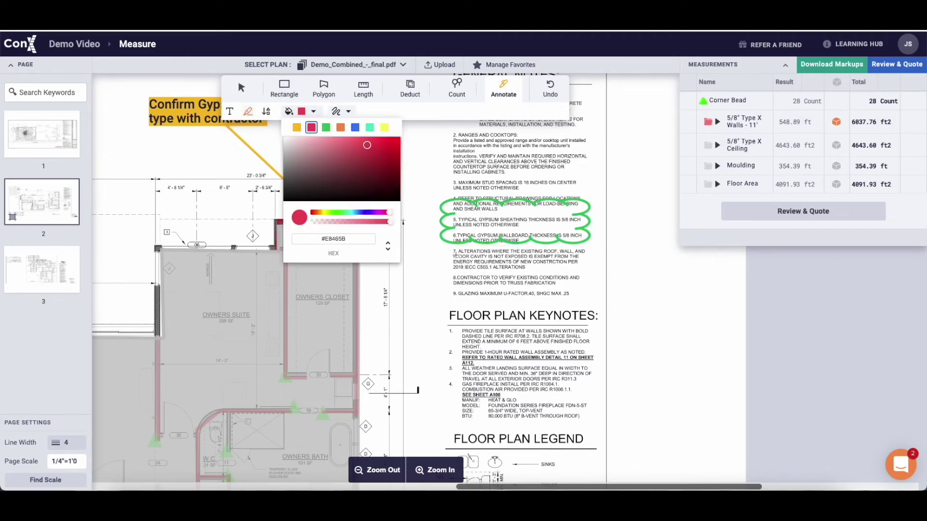
pyautogui.moveTo(456, 254)
pyautogui.mouseDown()
pyautogui.moveTo(583, 254)
pyautogui.moveTo(579, 262)
pyautogui.mouseUp()
pyautogui.moveTo(525, 269); pyautogui.dragTo(464, 263)
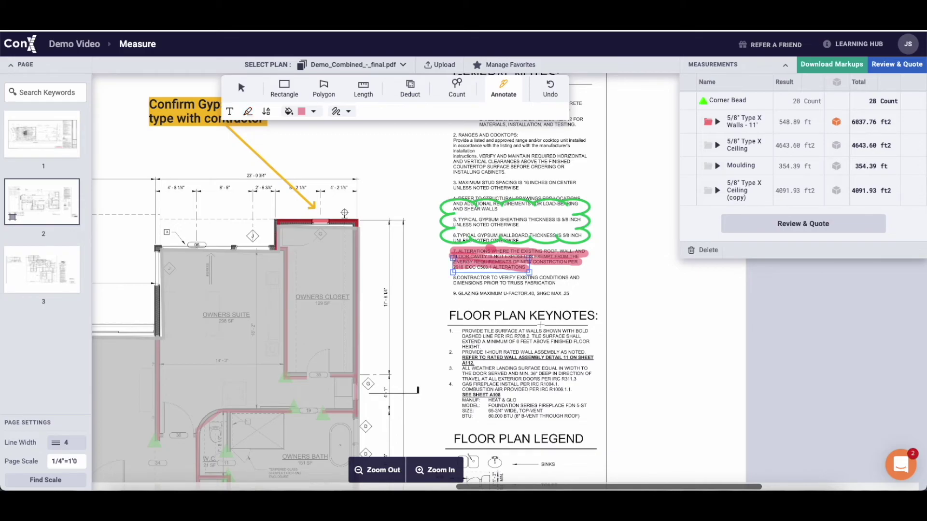
# - Open the review of all measurements and start a new quote from them
pyautogui.click(266, 111)
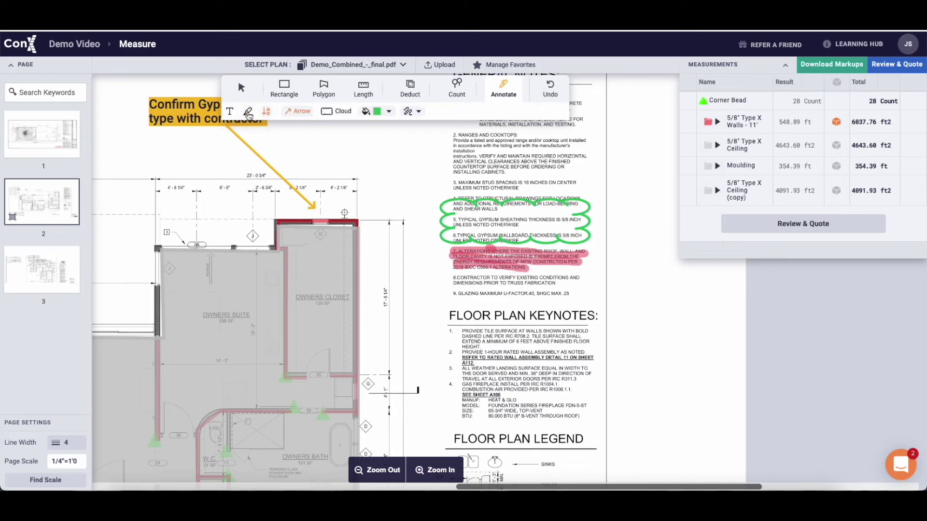
pyautogui.scroll(-4, 490, 331)
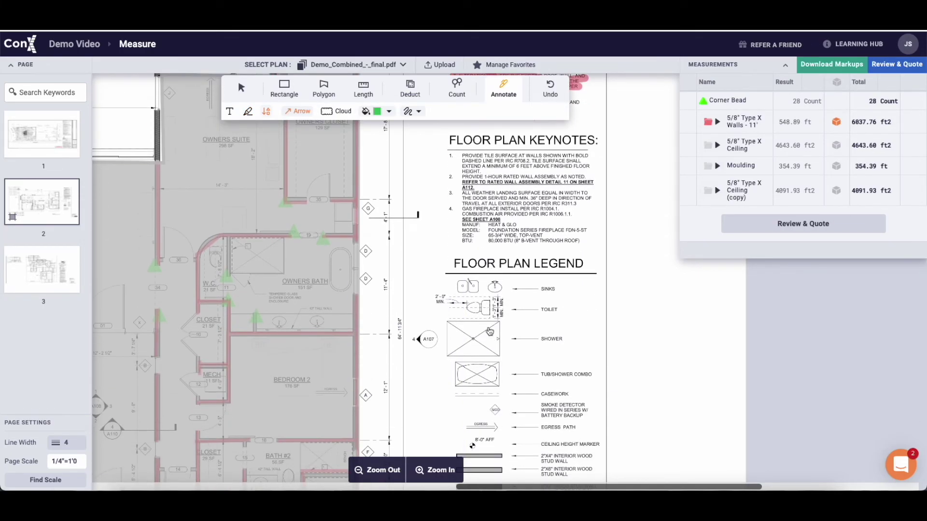
pyautogui.hscroll(-8, 490, 332)
pyautogui.click(377, 469)
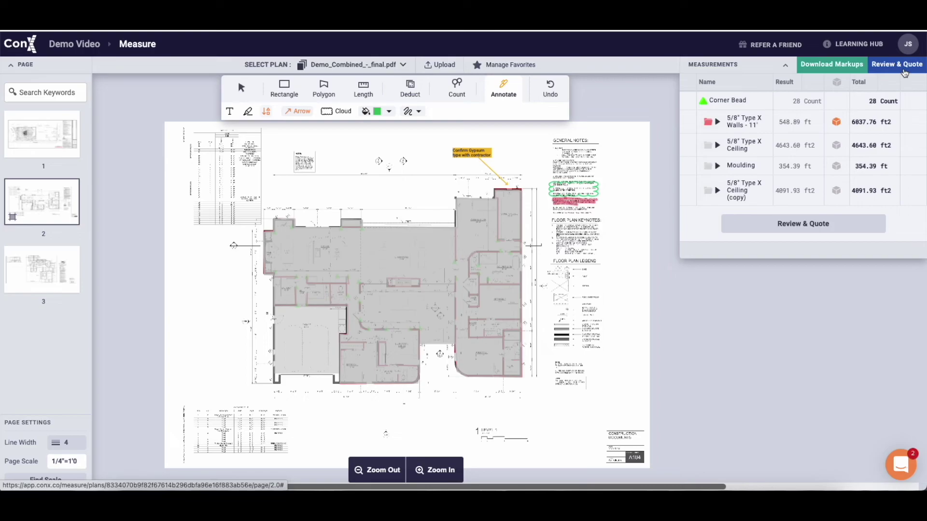
pyautogui.click(904, 70)
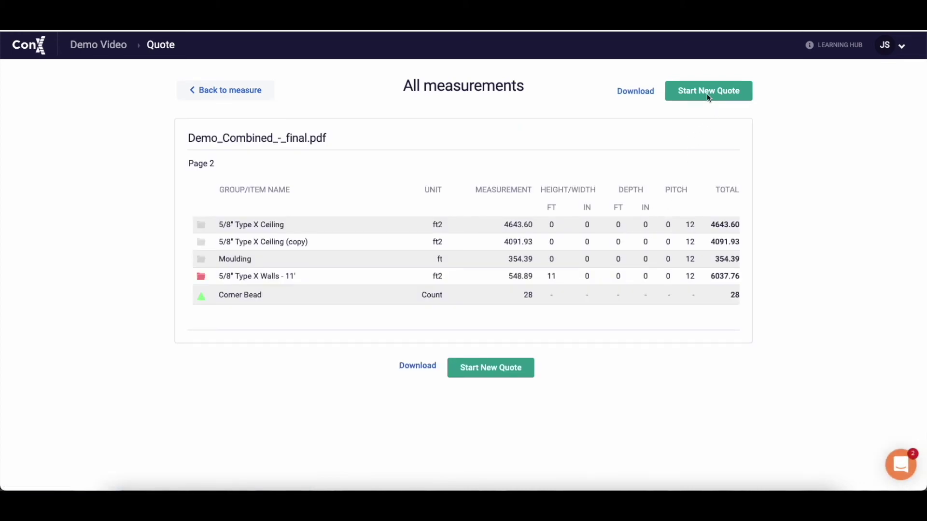
pyautogui.click(708, 97)
pyautogui.click(471, 315)
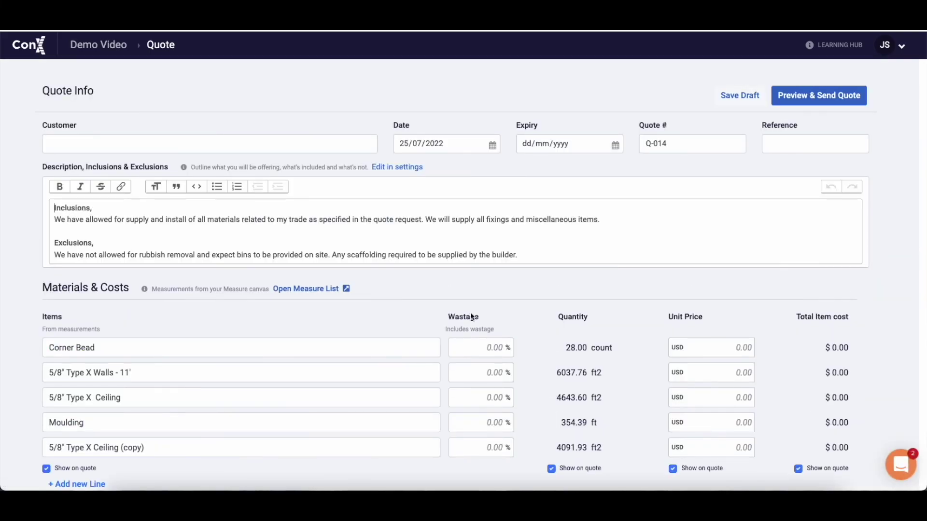
pyautogui.scroll(-1, 472, 316)
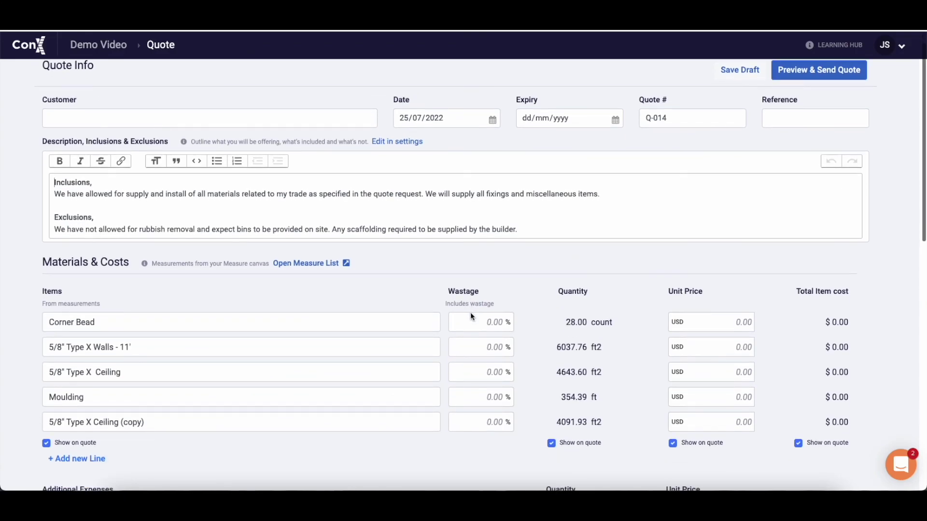